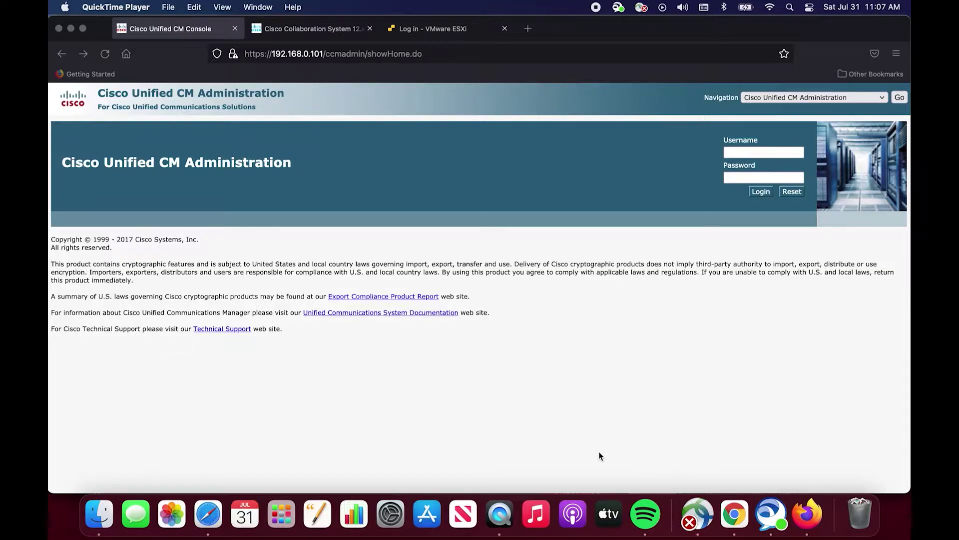
Read the dial plan guide on calling search spaces, then return to the Unified CM login page.
{"action": "left_click", "coordinate": [335, 32]}
{"action": "scroll", "coordinate": [483, 187], "scroll_direction": "up", "scroll_amount": 10}
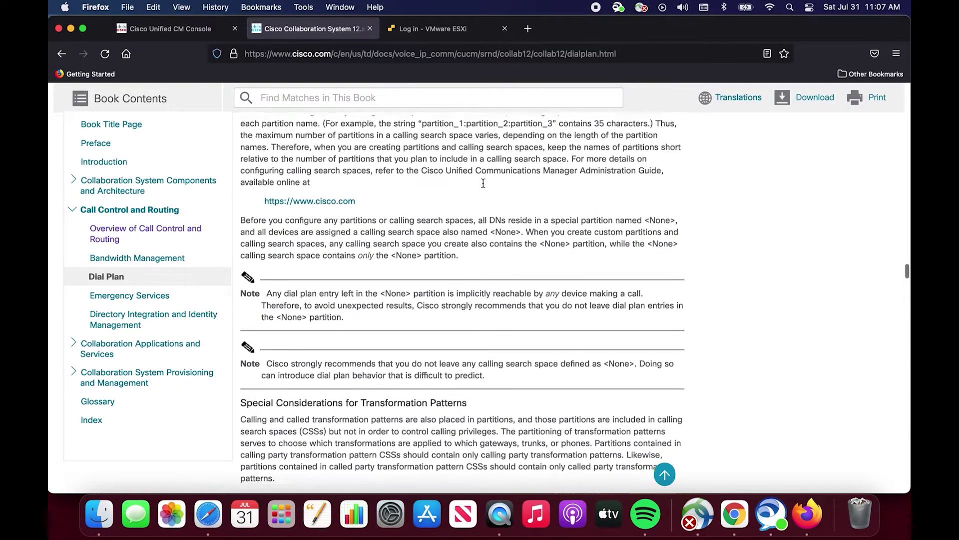
{"action": "scroll", "coordinate": [483, 187], "scroll_direction": "up", "scroll_amount": 12}
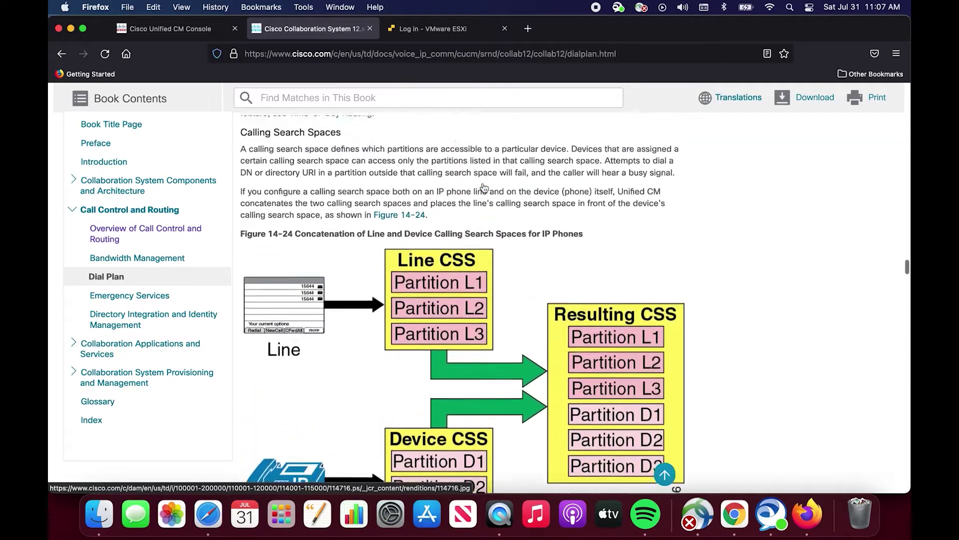
{"action": "scroll", "coordinate": [483, 184], "scroll_direction": "down", "scroll_amount": 3}
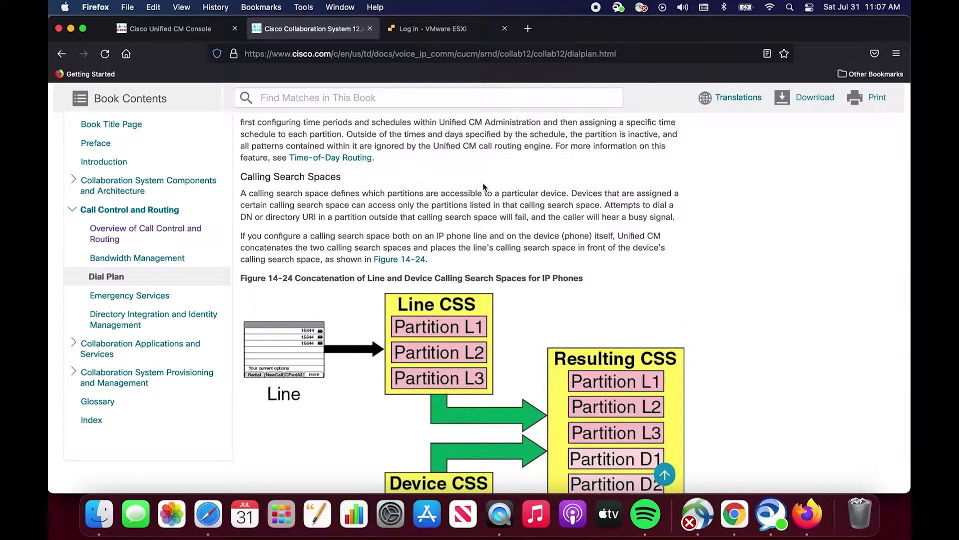
{"action": "scroll", "coordinate": [483, 182], "scroll_direction": "down", "scroll_amount": 2}
{"action": "scroll", "coordinate": [483, 183], "scroll_direction": "up", "scroll_amount": 1}
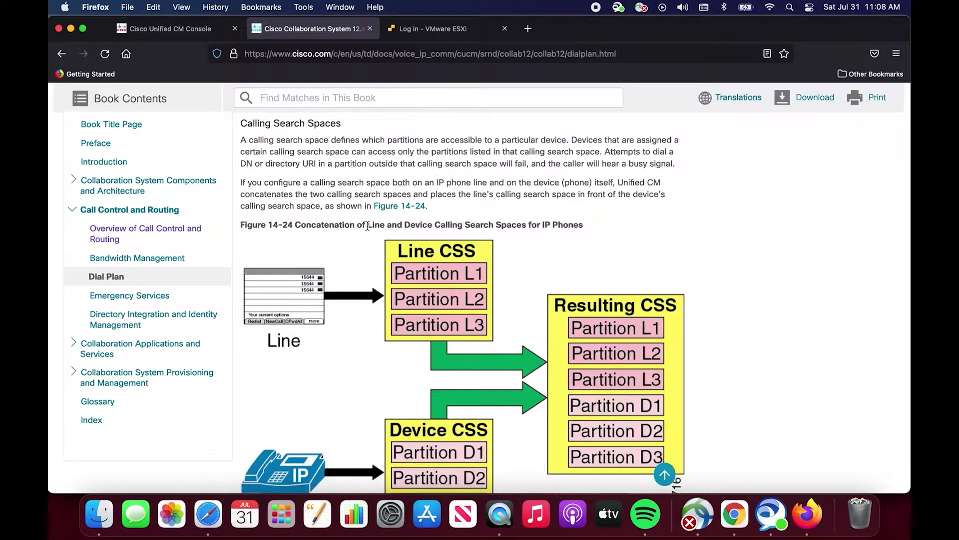
{"action": "scroll", "coordinate": [367, 226], "scroll_direction": "down", "scroll_amount": 10}
{"action": "scroll", "coordinate": [368, 229], "scroll_direction": "up", "scroll_amount": 5}
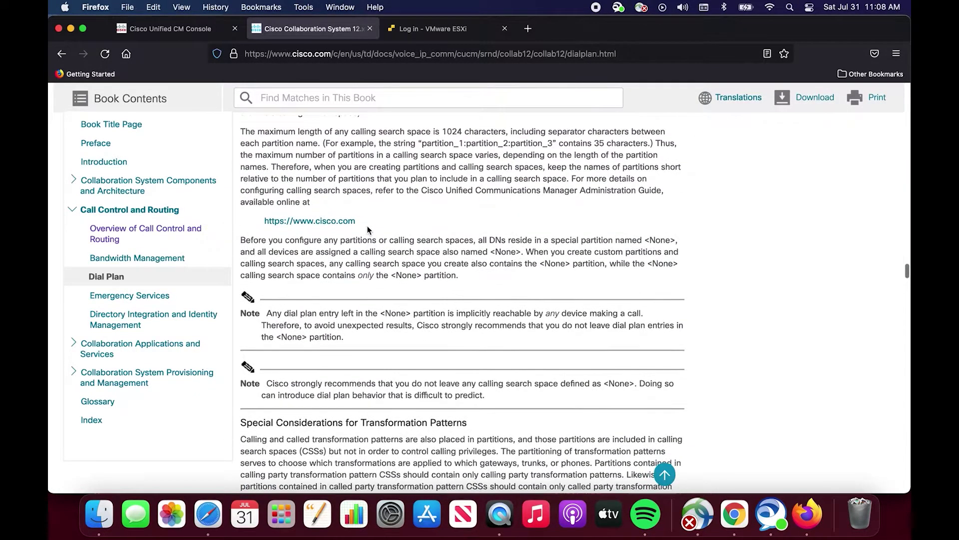
{"action": "scroll", "coordinate": [367, 229], "scroll_direction": "up", "scroll_amount": 3}
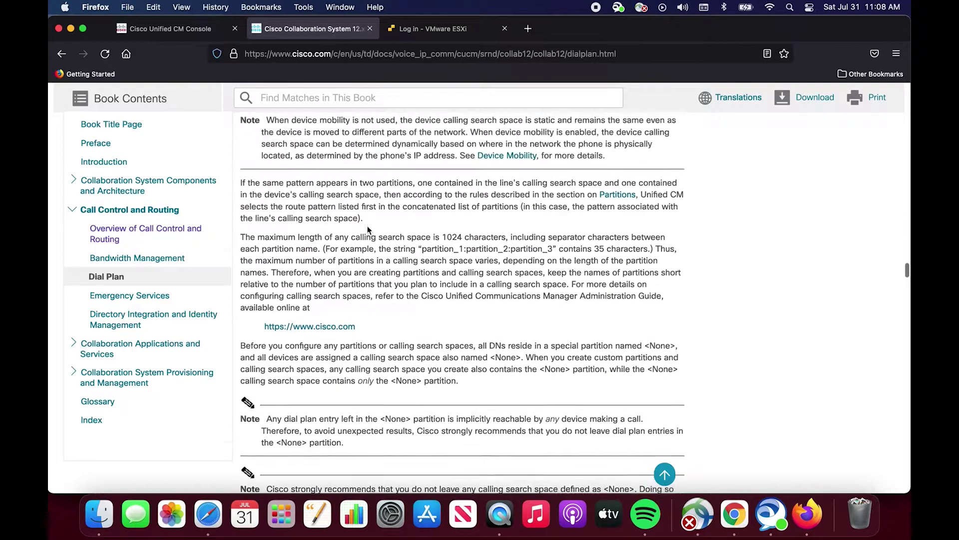
{"action": "scroll", "coordinate": [367, 229], "scroll_direction": "up", "scroll_amount": 3}
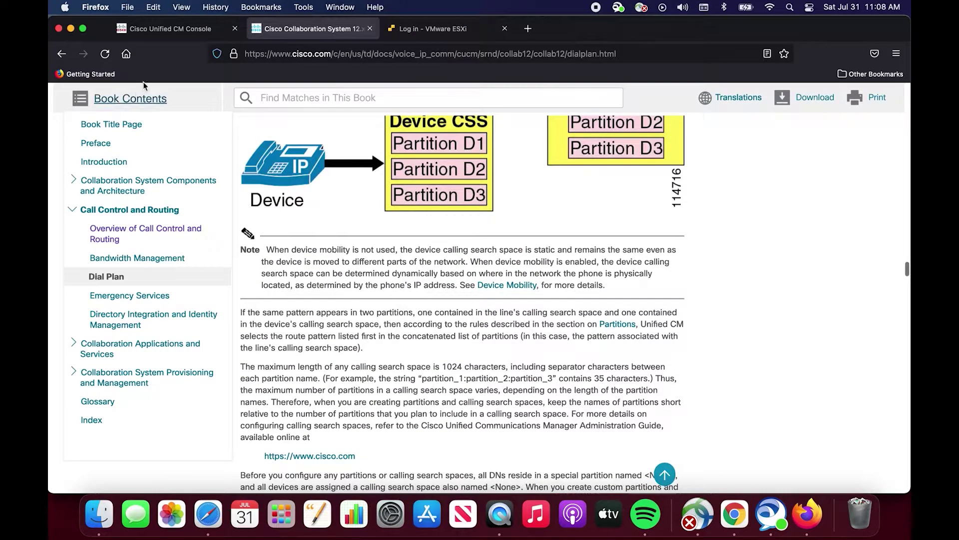
{"action": "left_click", "coordinate": [188, 32]}
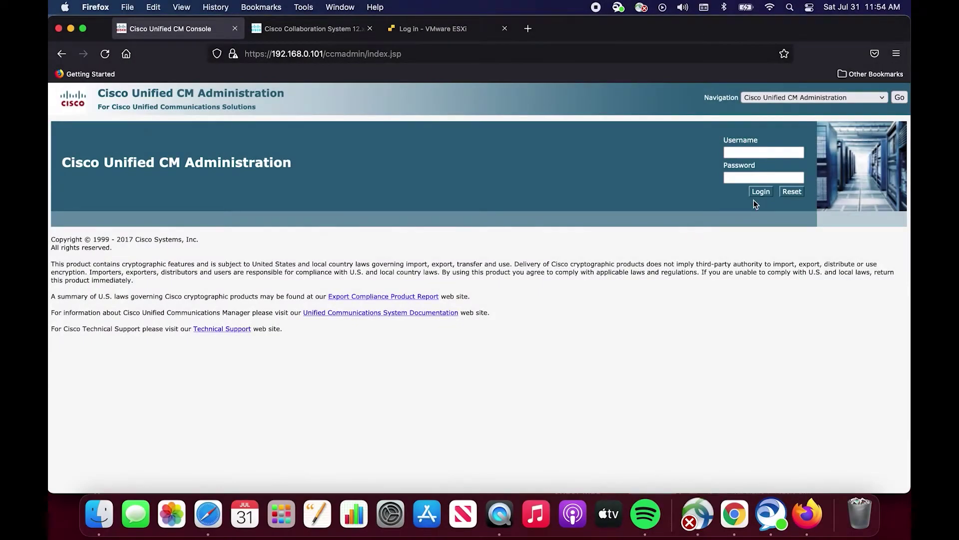
Log in with the administrator username and password, declining Firefox's offer to save the login.
{"action": "left_click", "coordinate": [743, 152]}
{"action": "type", "text": "jesse"}
{"action": "key", "text": "Tab"}
{"action": "type", "text": "cisco12345"}
{"action": "key", "text": "Return"}
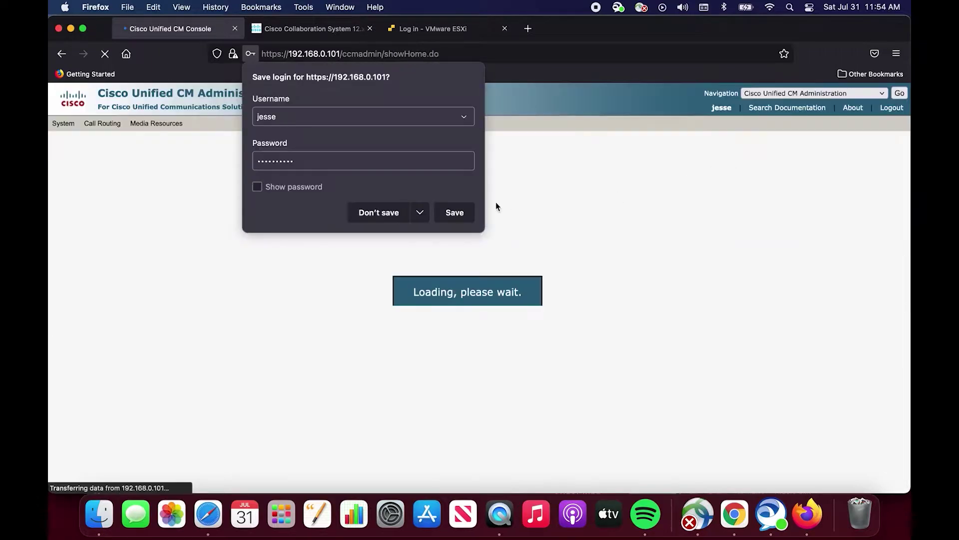
{"action": "left_click", "coordinate": [378, 213]}
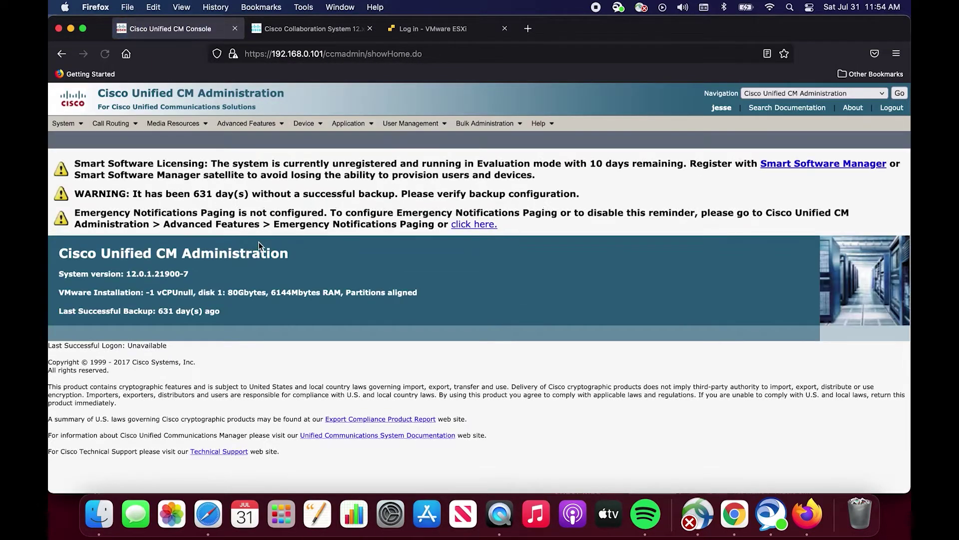
Expand Call Routing to reveal the Class of Control submenu.
{"action": "left_click", "coordinate": [133, 129]}
{"action": "mouse_move", "coordinate": [135, 128]}
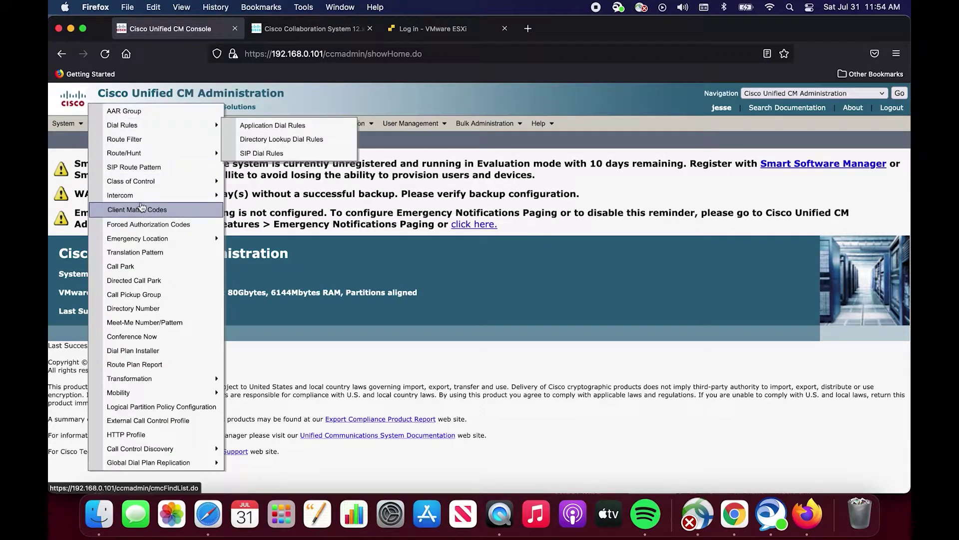
{"action": "mouse_move", "coordinate": [136, 183]}
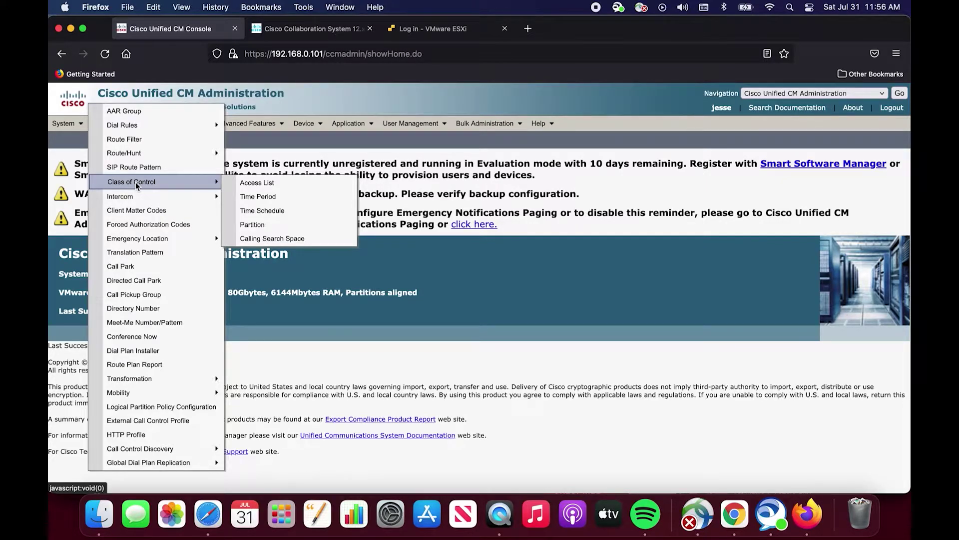
List all partitions and permanently delete the existing Internal1 partition.
{"action": "left_click", "coordinate": [255, 225]}
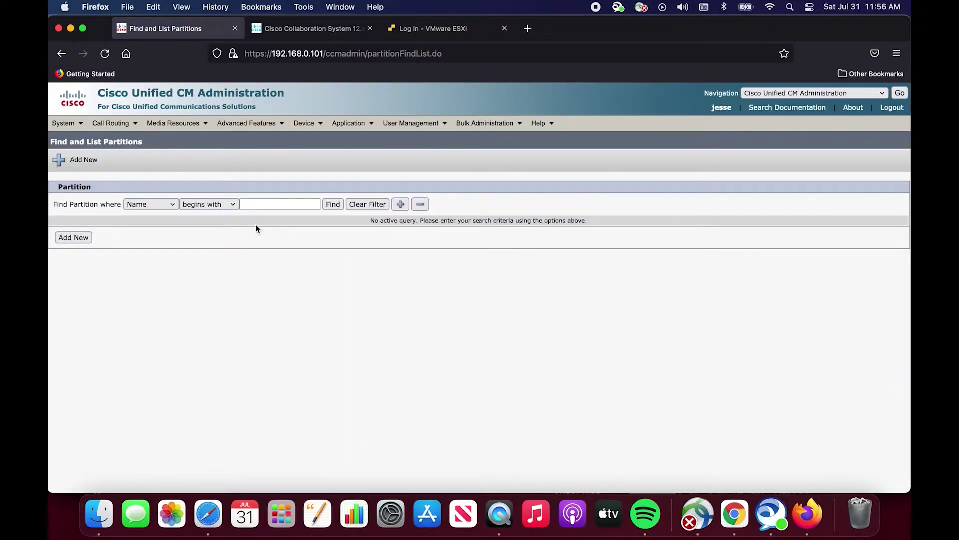
{"action": "left_click", "coordinate": [333, 204]}
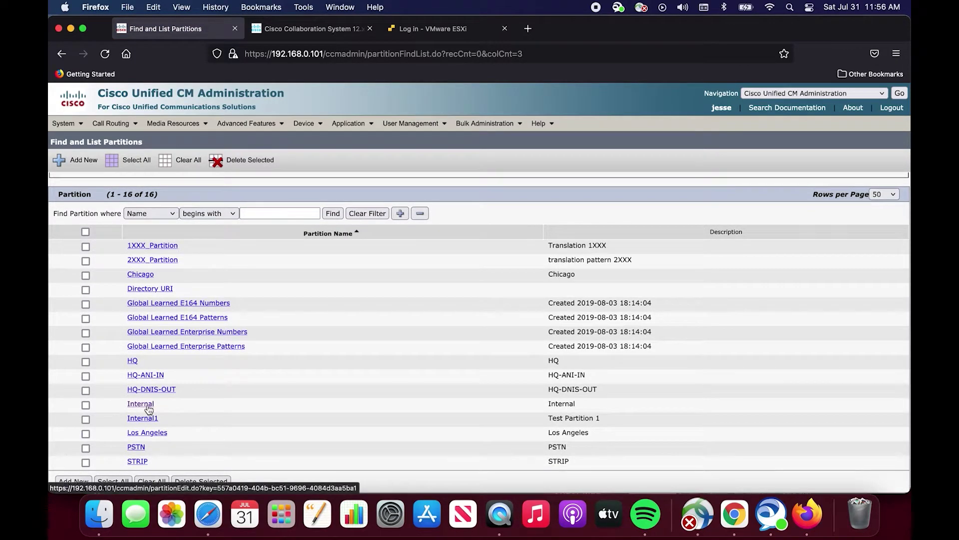
{"action": "left_click", "coordinate": [86, 419]}
{"action": "left_click", "coordinate": [193, 481]}
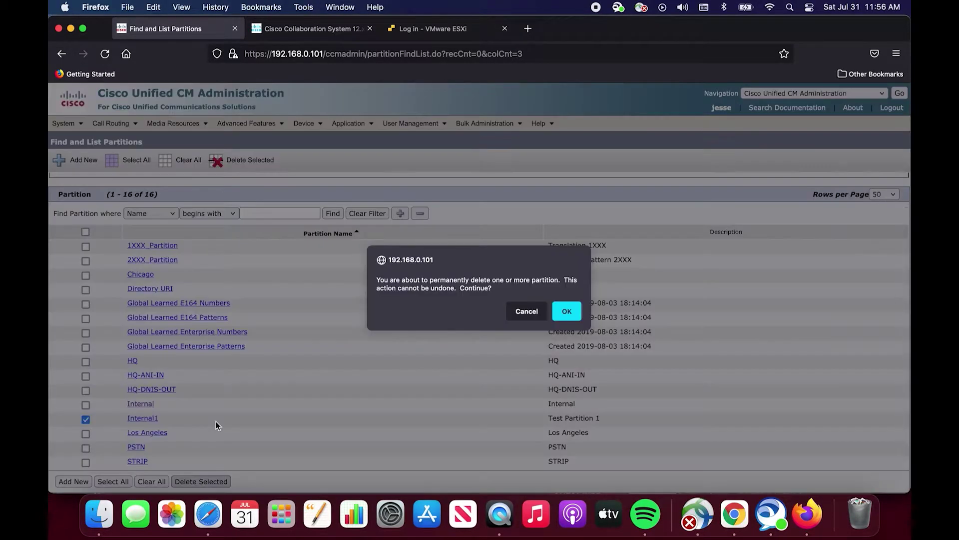
{"action": "left_click", "coordinate": [566, 310]}
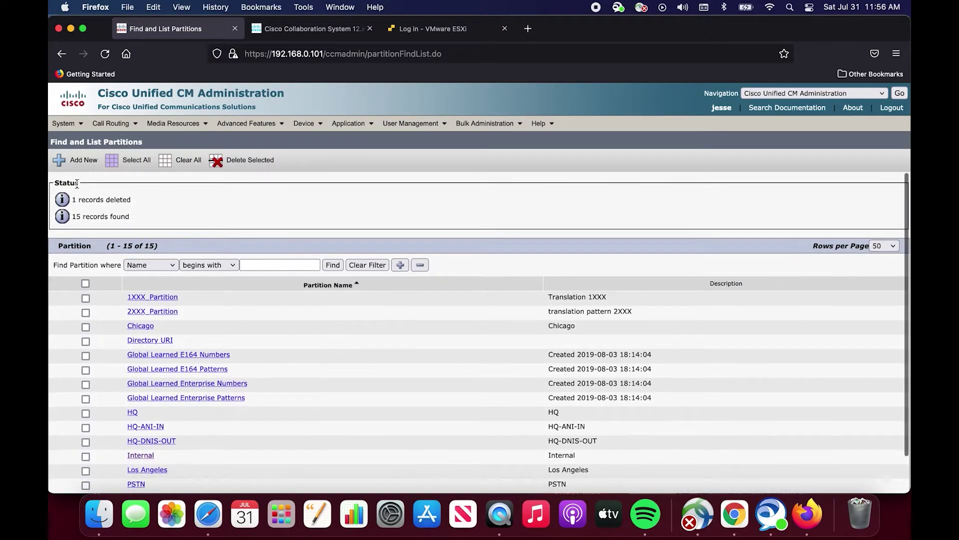
Add and save a new partition entered as 'Internal1, Test Partition'.
{"action": "left_click", "coordinate": [77, 159]}
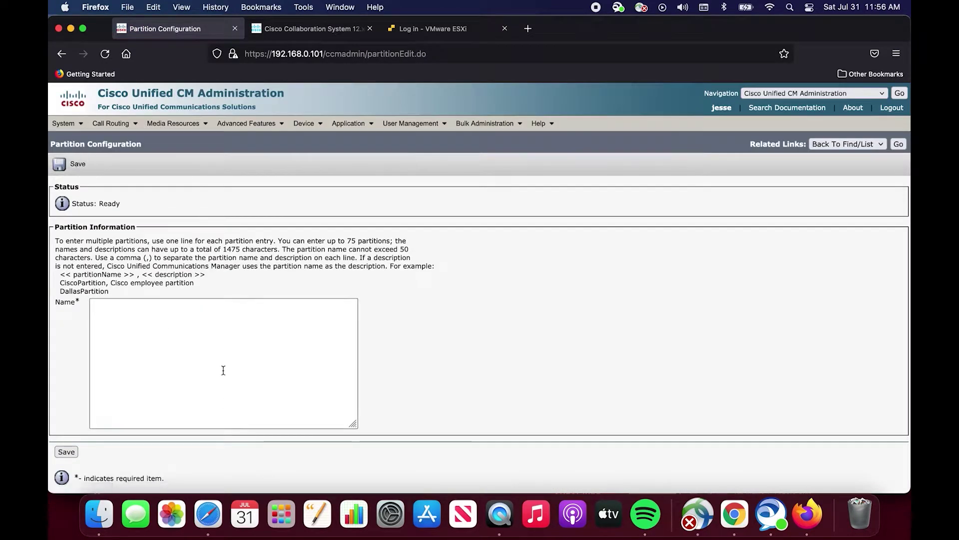
{"action": "left_click", "coordinate": [223, 370]}
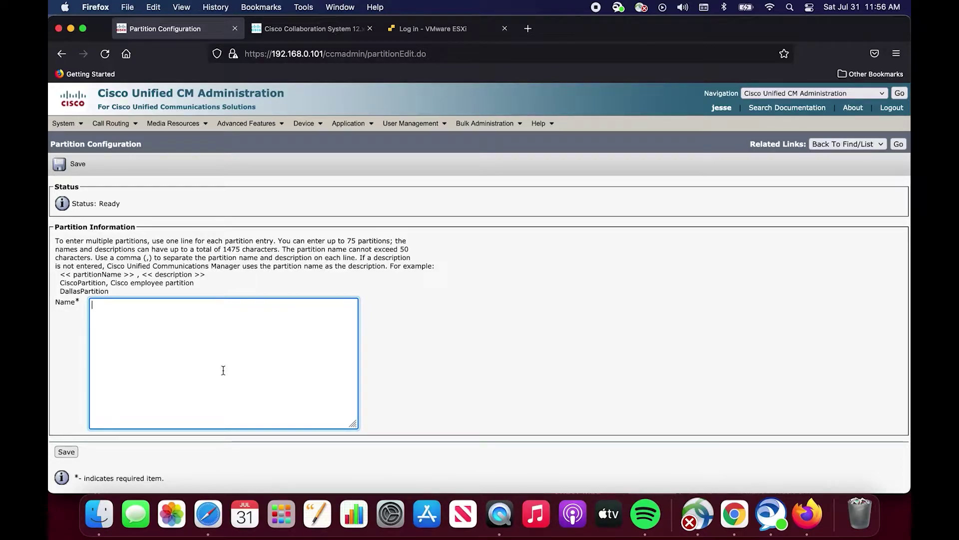
{"action": "type", "text": "Internal1"}
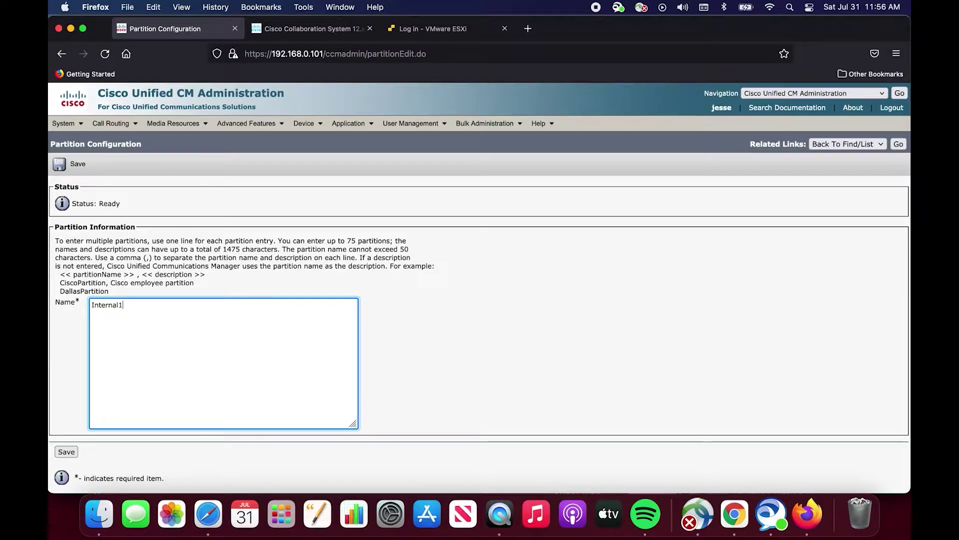
{"action": "type", "text": ", Test Partition"}
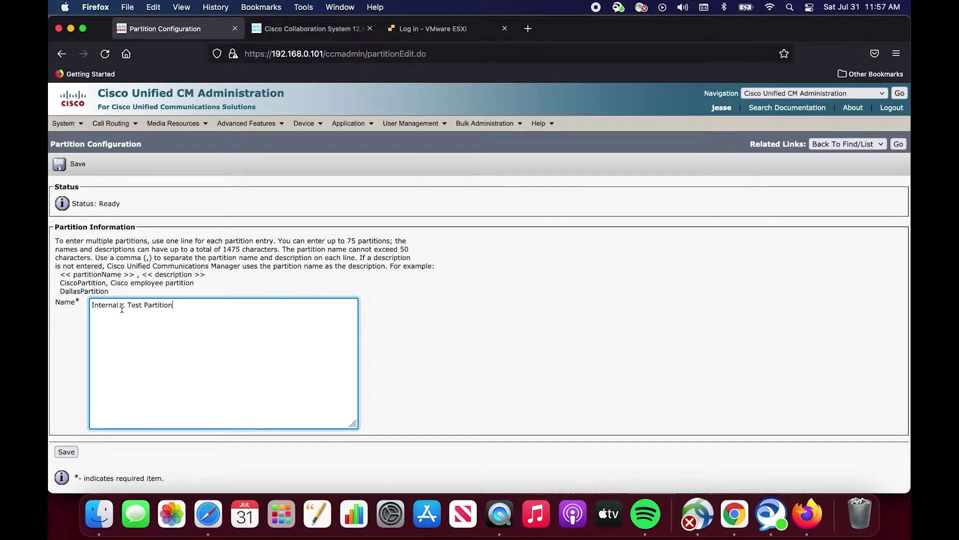
{"action": "left_click", "coordinate": [68, 451]}
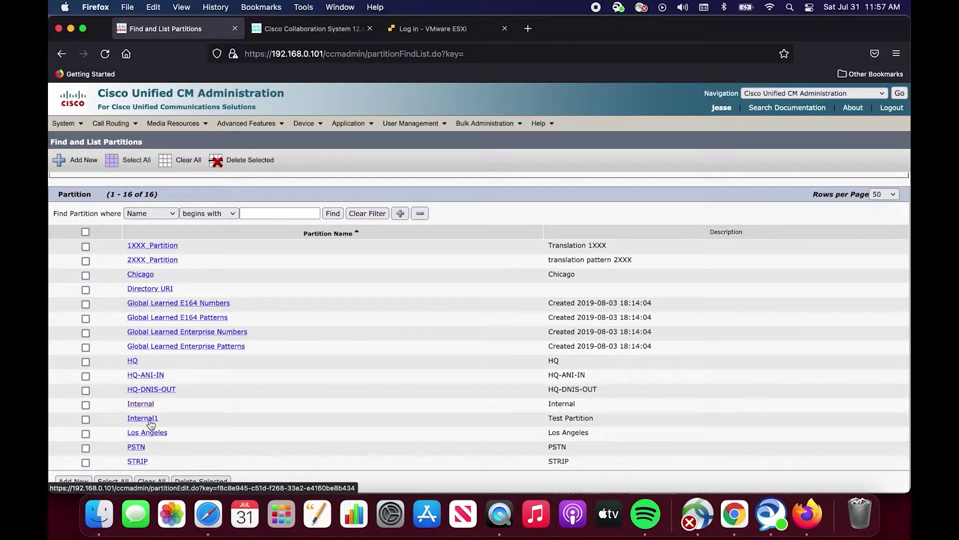
{"action": "mouse_move", "coordinate": [305, 124]}
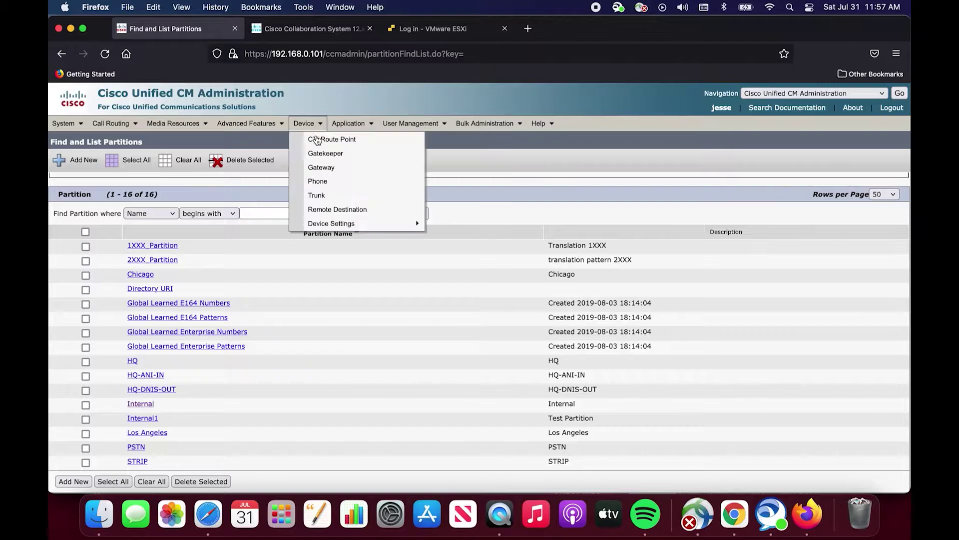
{"action": "left_click", "coordinate": [313, 183]}
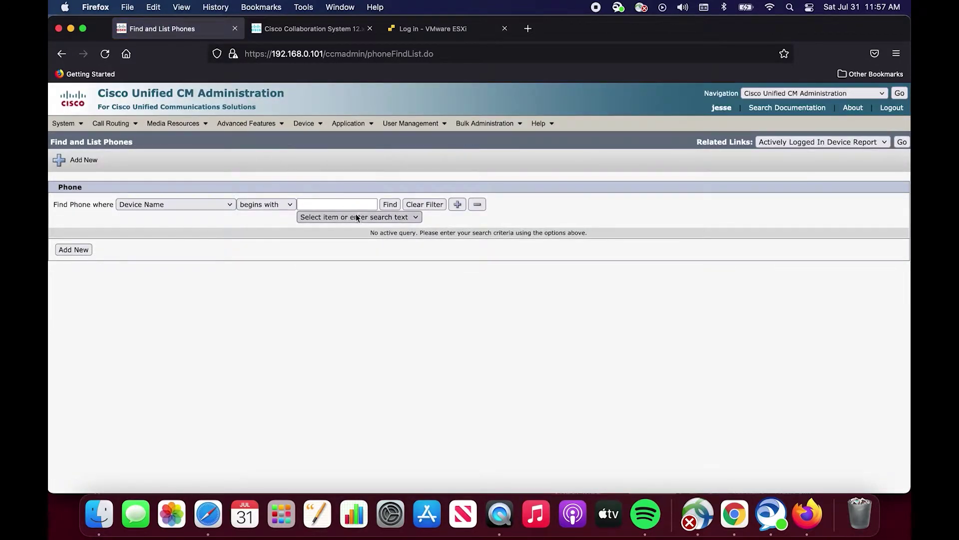
{"action": "left_click", "coordinate": [390, 206]}
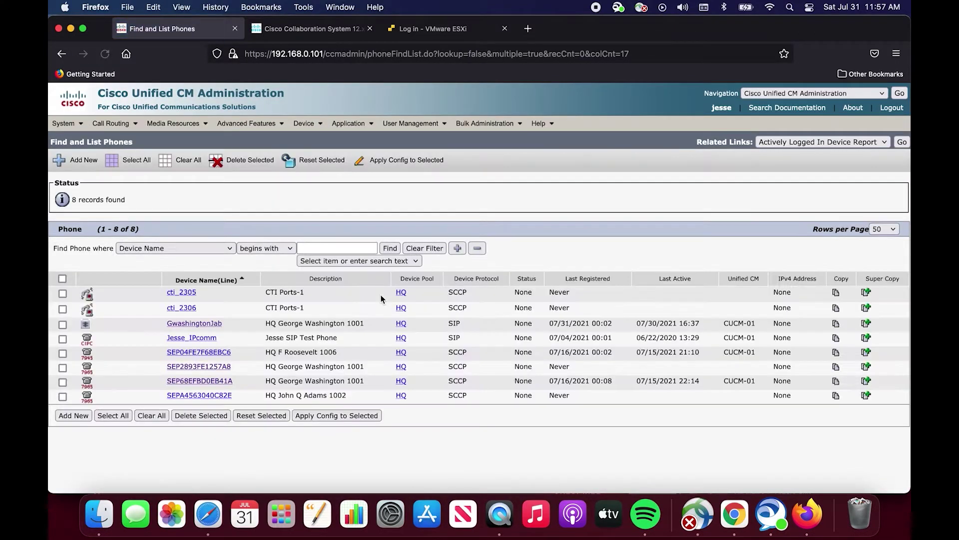
{"action": "left_click", "coordinate": [224, 368]}
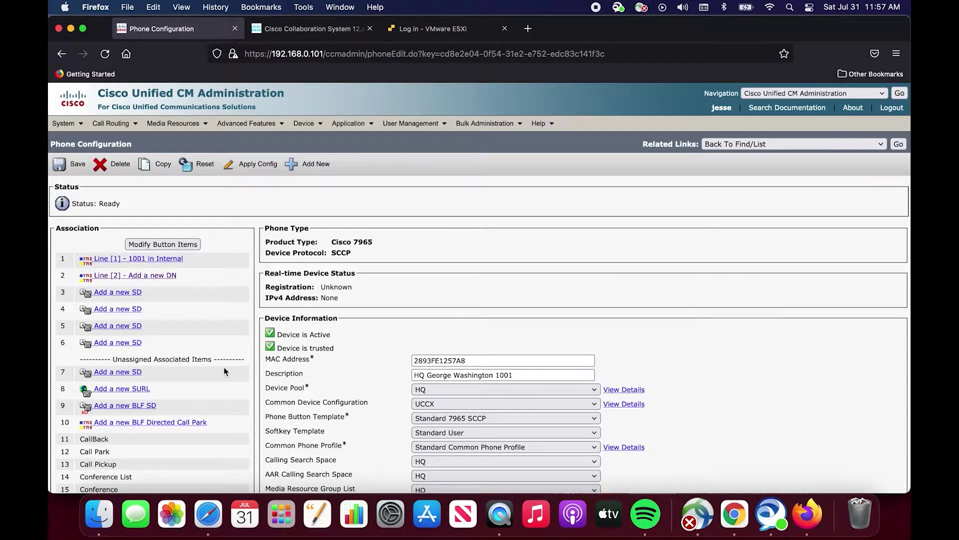
{"action": "scroll", "coordinate": [502, 353], "scroll_direction": "down", "scroll_amount": 4}
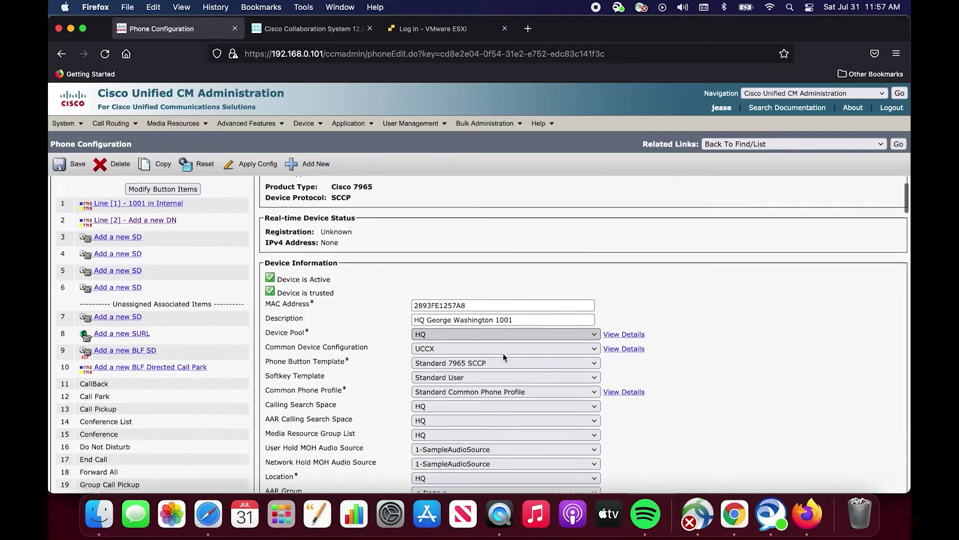
{"action": "scroll", "coordinate": [502, 353], "scroll_direction": "up", "scroll_amount": 2}
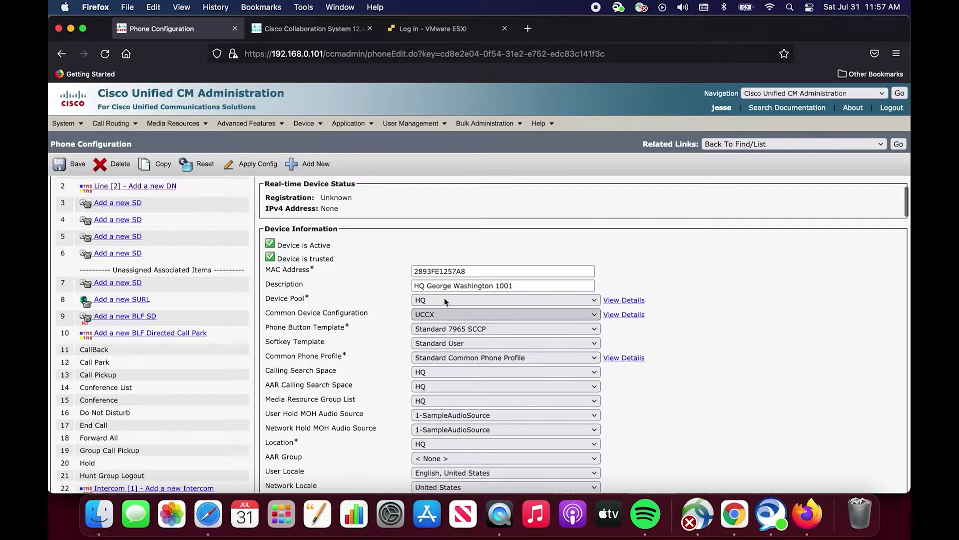
{"action": "scroll", "coordinate": [441, 291], "scroll_direction": "down", "scroll_amount": 1}
{"action": "scroll", "coordinate": [427, 265], "scroll_direction": "down", "scroll_amount": 4}
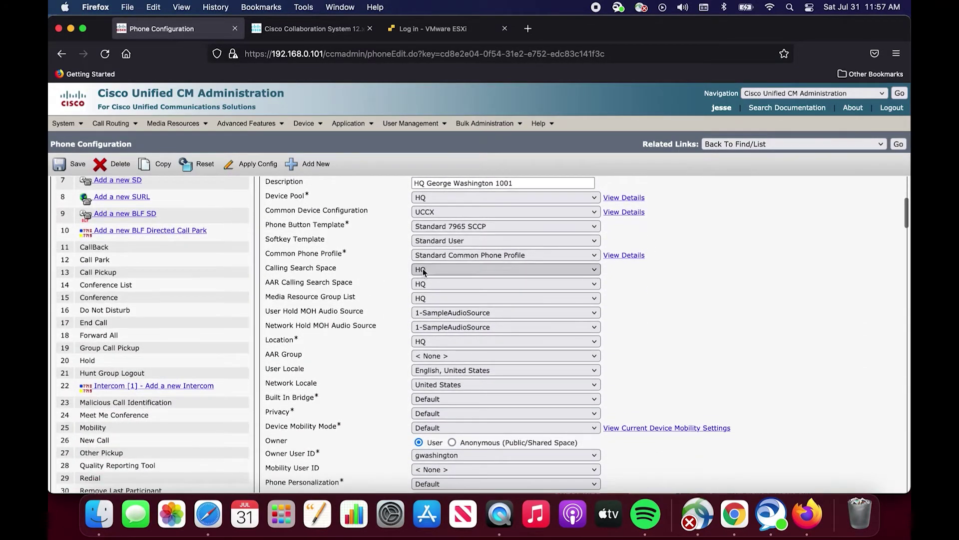
{"action": "scroll", "coordinate": [439, 275], "scroll_direction": "down", "scroll_amount": 5}
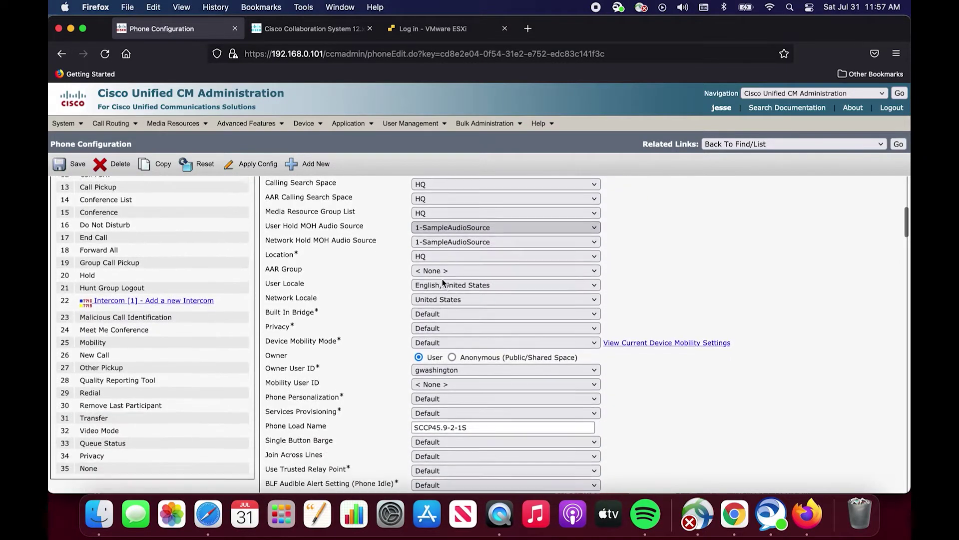
{"action": "scroll", "coordinate": [442, 278], "scroll_direction": "down", "scroll_amount": 6}
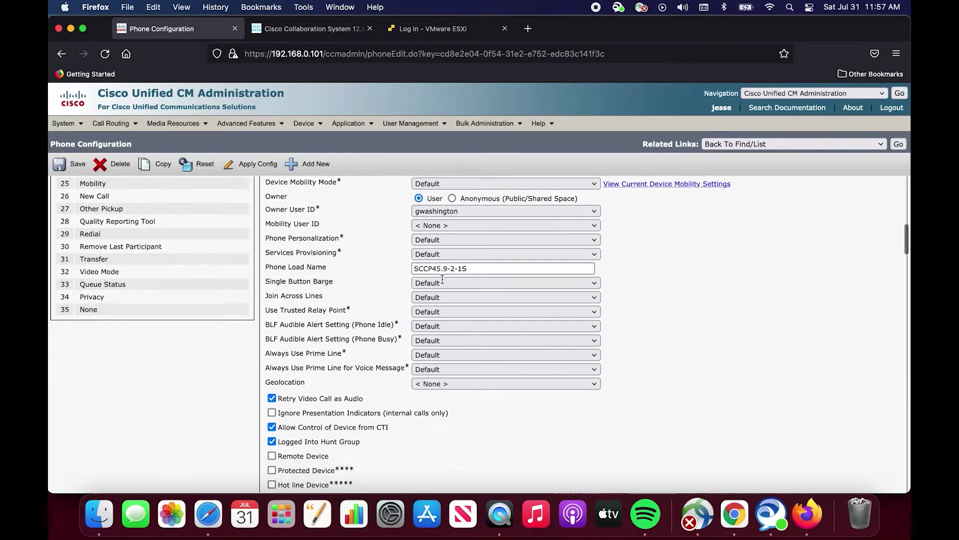
{"action": "scroll", "coordinate": [442, 278], "scroll_direction": "up", "scroll_amount": 3}
{"action": "scroll", "coordinate": [442, 280], "scroll_direction": "up", "scroll_amount": 15}
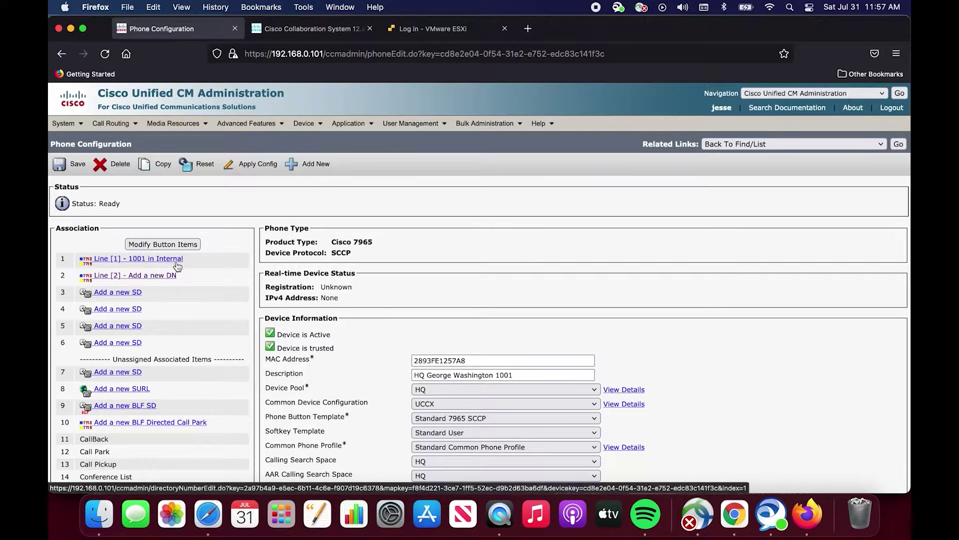
Add a second line with directory number 1001 in route partition Internal1.
{"action": "left_click", "coordinate": [152, 262]}
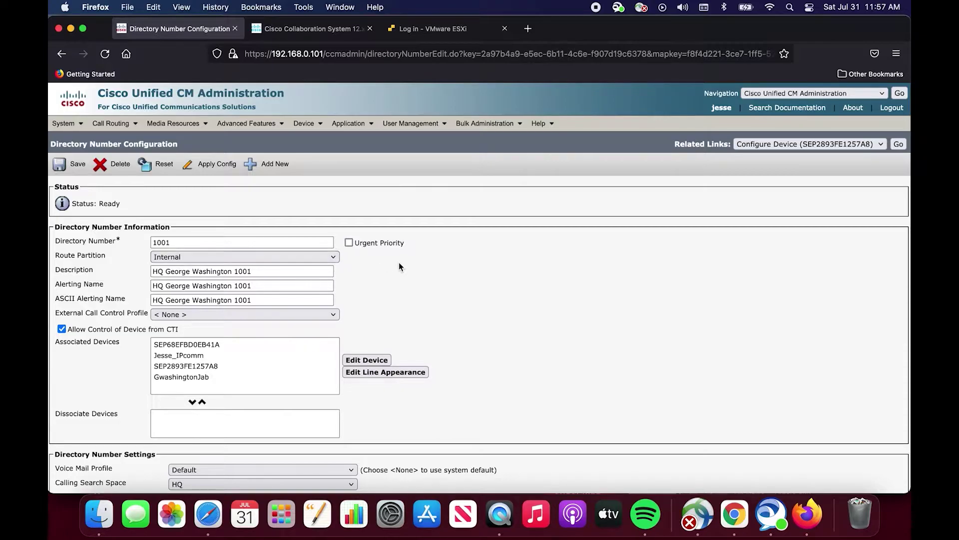
{"action": "left_click", "coordinate": [900, 145]}
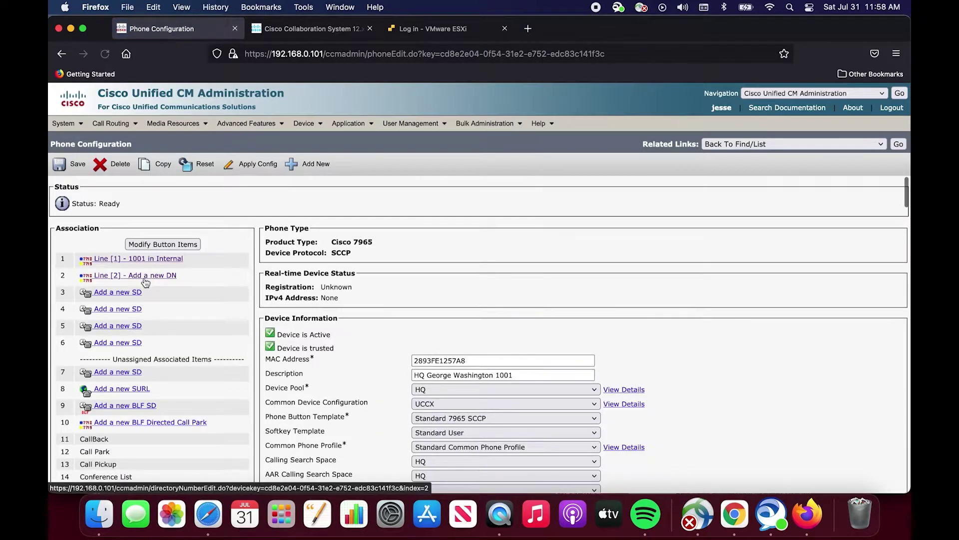
{"action": "left_click", "coordinate": [145, 277]}
{"action": "left_click", "coordinate": [268, 241]}
{"action": "type", "text": "1001"}
{"action": "left_click", "coordinate": [508, 277]}
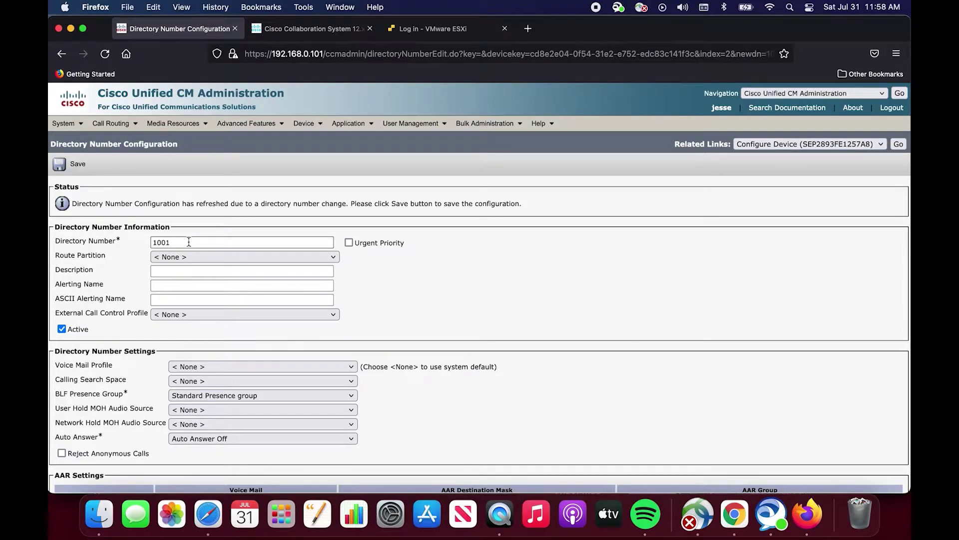
{"action": "left_click", "coordinate": [185, 255]}
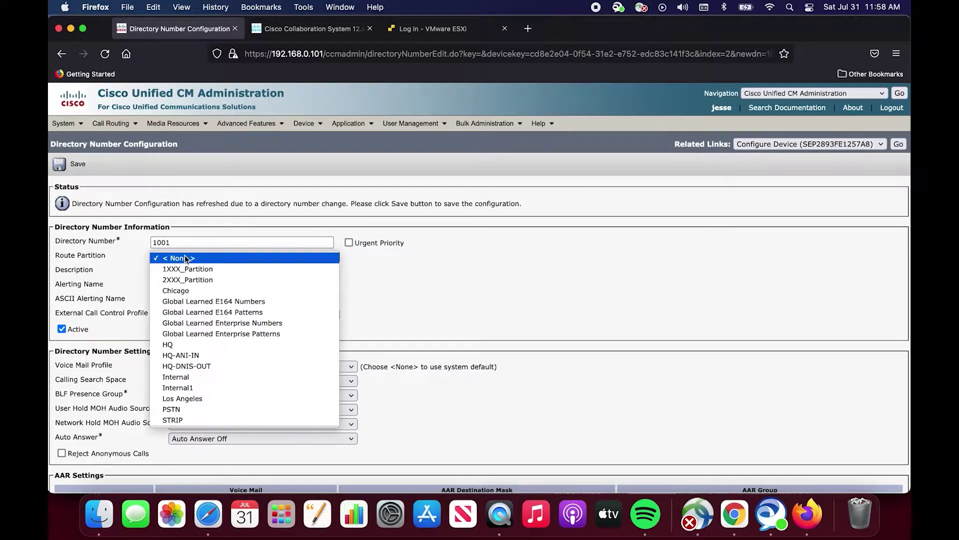
{"action": "left_click", "coordinate": [191, 388]}
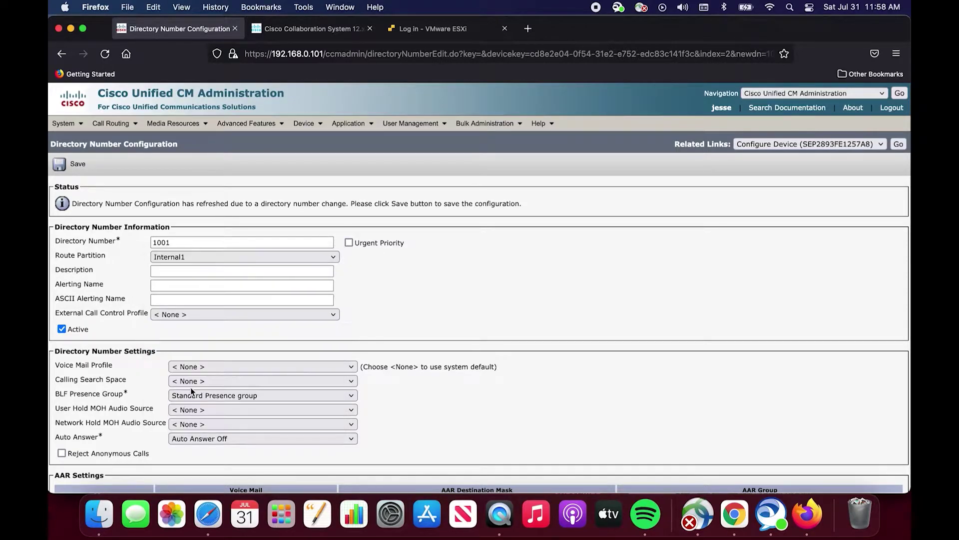
Enter the line description as the user's full name followed by '1001 Internal 1'.
{"action": "left_click", "coordinate": [243, 274]}
{"action": "left_click", "coordinate": [243, 274]}
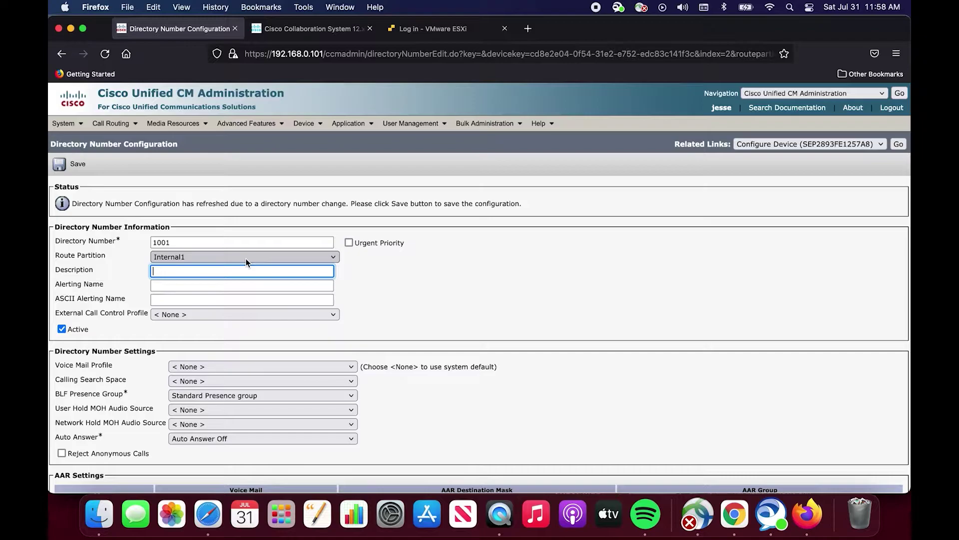
{"action": "type", "text": "Geo"}
{"action": "key", "text": "BackSpace"}
{"action": "key", "text": "BackSpace"}
{"action": "key", "text": "BackSpace"}
{"action": "type", "text": "Q George Washinfgton"}
{"action": "key", "text": "BackSpace"}
{"action": "key", "text": "BackSpace"}
{"action": "key", "text": "BackSpace"}
{"action": "key", "text": "BackSpace"}
{"action": "key", "text": "BackSpace"}
{"action": "type", "text": "gton 1001 Inrernal"}
{"action": "key", "text": "BackSpace"}
{"action": "key", "text": "BackSpace"}
{"action": "key", "text": "BackSpace"}
{"action": "key", "text": "BackSpace"}
{"action": "key", "text": "BackSpace"}
{"action": "key", "text": "BackSpace"}
{"action": "type", "text": "teranl"}
{"action": "key", "text": "BackSpace"}
{"action": "key", "text": "BackSpace"}
{"action": "key", "text": "BackSpace"}
{"action": "key", "text": "BackSpace"}
{"action": "type", "text": "nal 1"}
Copy the description into Alerting Name and ASCII Alerting Name, trimming the ASCII copy.
{"action": "triple_click", "coordinate": [237, 276]}
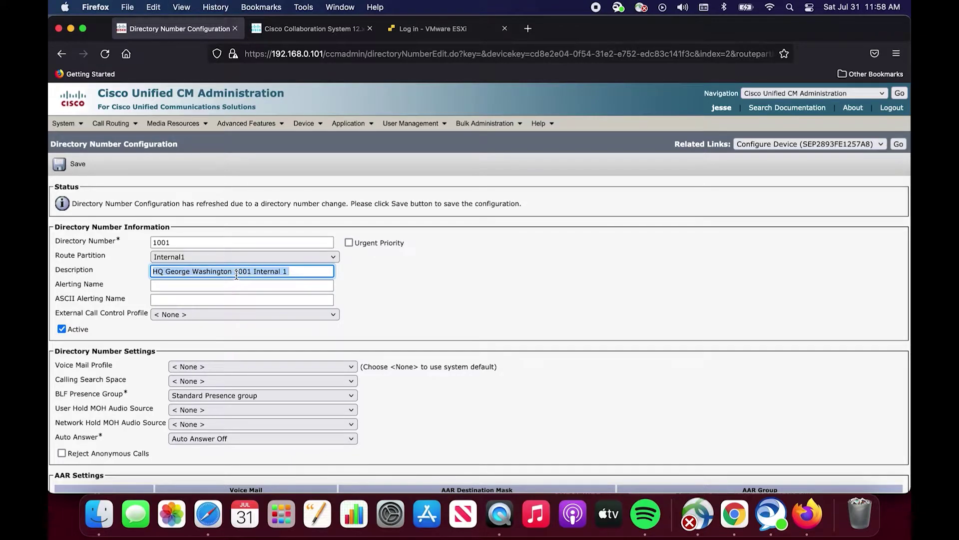
{"action": "key", "text": "super+c"}
{"action": "key", "text": "Tab"}
{"action": "key", "text": "super+v"}
{"action": "key", "text": "Tab"}
{"action": "key", "text": "super+v"}
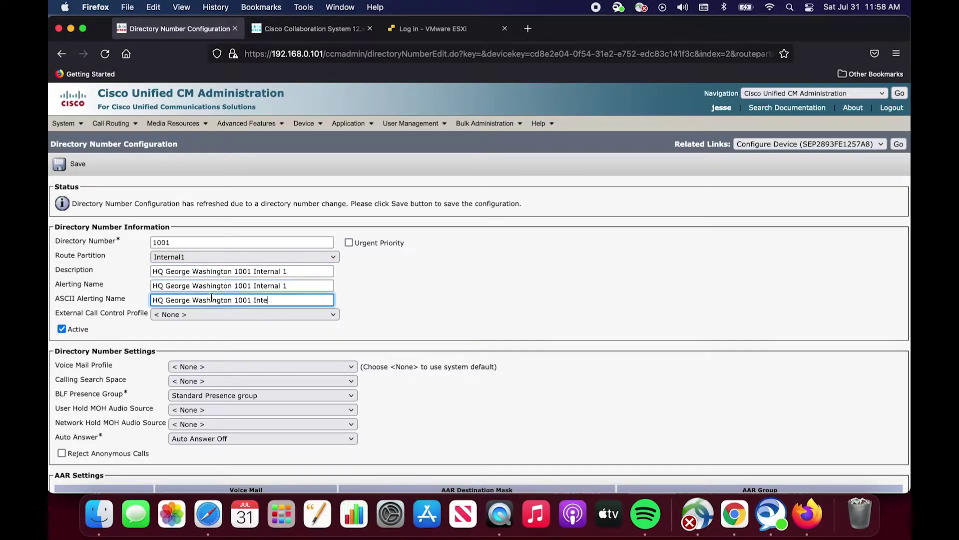
{"action": "key", "text": "BackSpace"}
{"action": "key", "text": "BackSpace"}
{"action": "key", "text": "BackSpace"}
{"action": "key", "text": "BackSpace"}
{"action": "key", "text": "BackSpace"}
{"action": "scroll", "coordinate": [488, 282], "scroll_direction": "down", "scroll_amount": 4}
Keep Voice Mail Profile at < None > and save line 1001.
{"action": "left_click", "coordinate": [262, 271]}
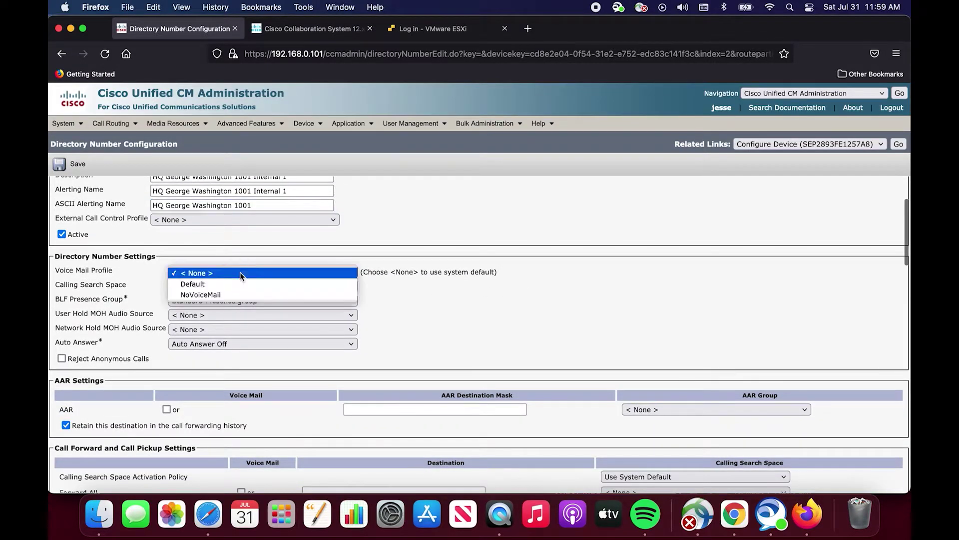
{"action": "left_click", "coordinate": [437, 241]}
{"action": "left_click", "coordinate": [59, 164]}
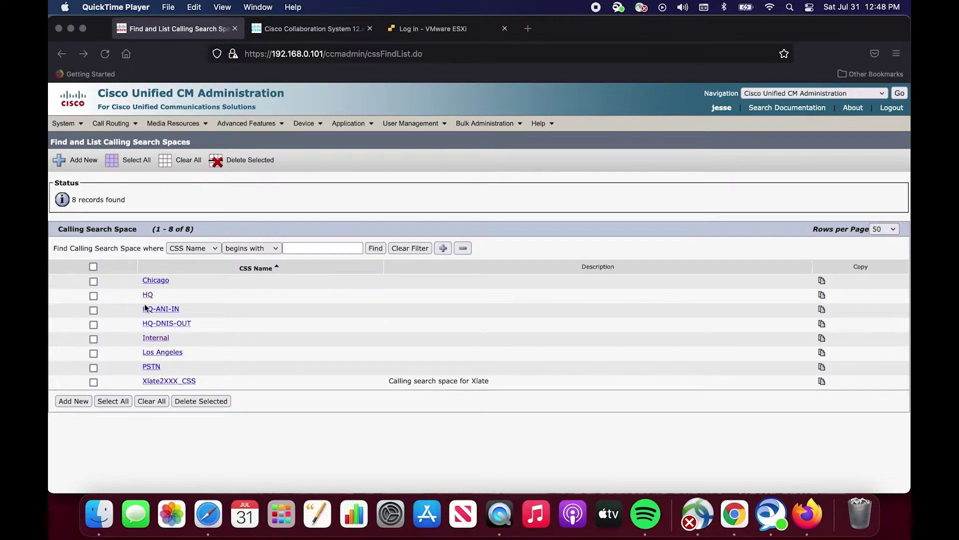
Open the HQ calling search space and check its name and empty description.
{"action": "left_click", "coordinate": [171, 299]}
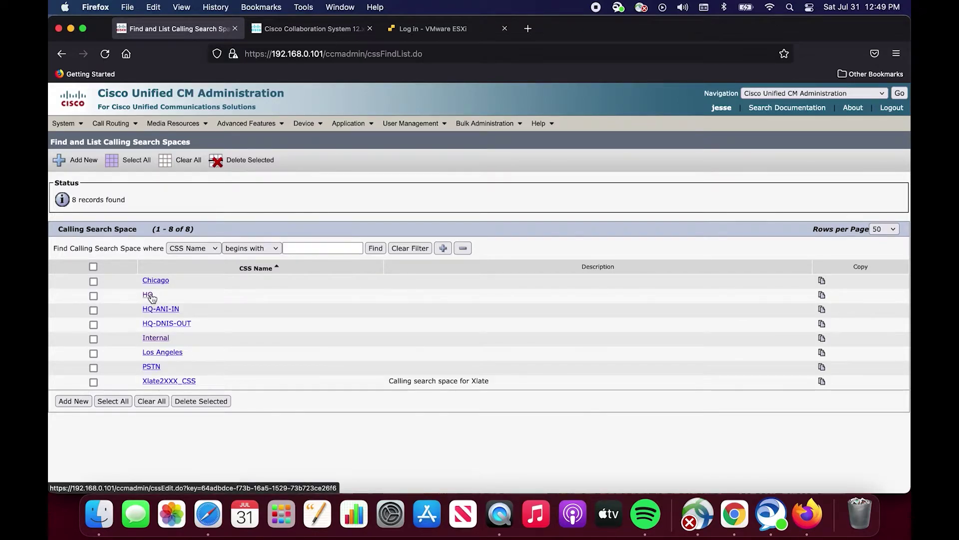
{"action": "left_click", "coordinate": [148, 295]}
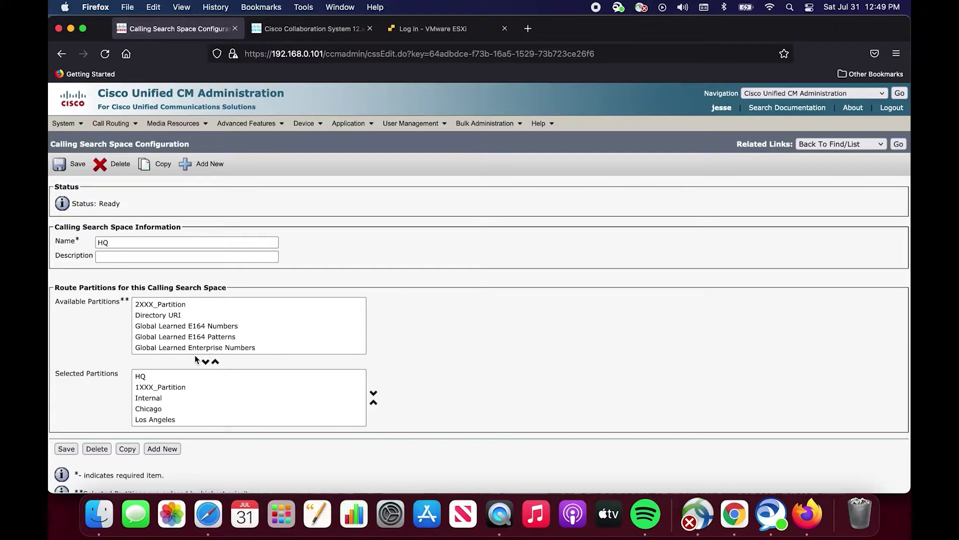
{"action": "scroll", "coordinate": [197, 359], "scroll_direction": "down", "scroll_amount": 1}
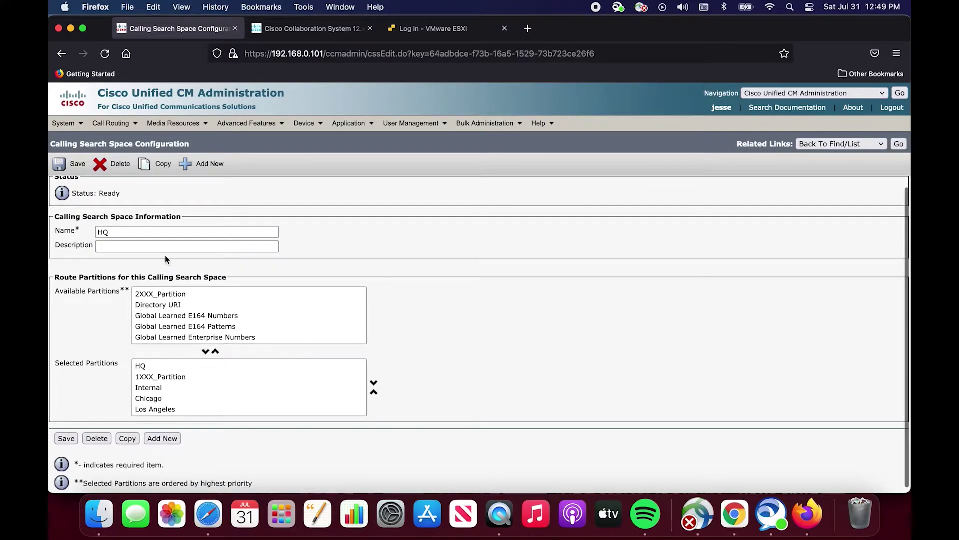
{"action": "left_click", "coordinate": [147, 231]}
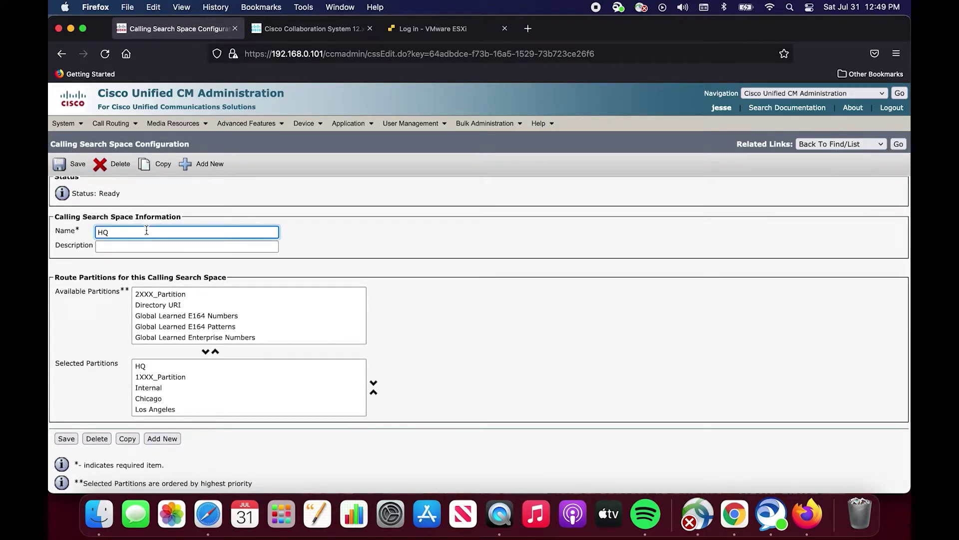
{"action": "left_click", "coordinate": [147, 246]}
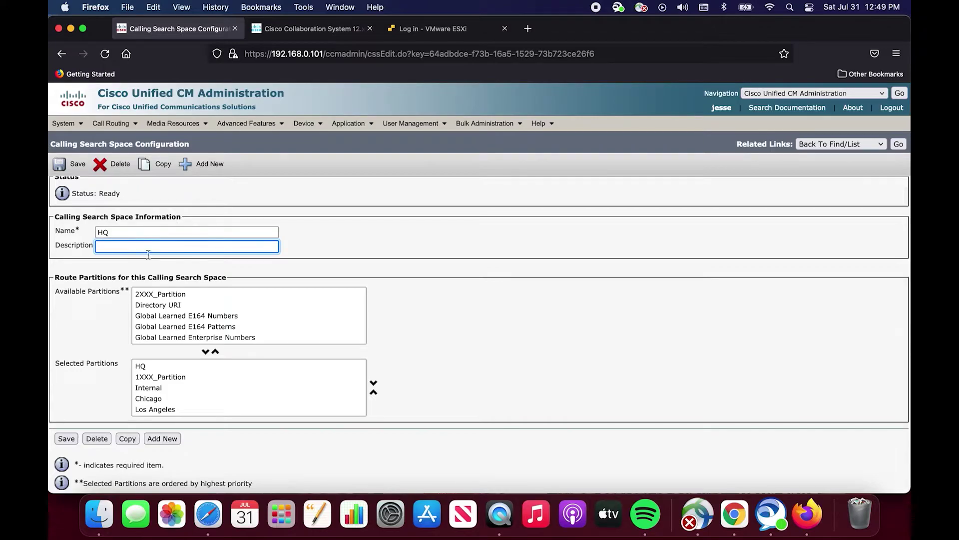
{"action": "scroll", "coordinate": [159, 282], "scroll_direction": "down", "scroll_amount": 1}
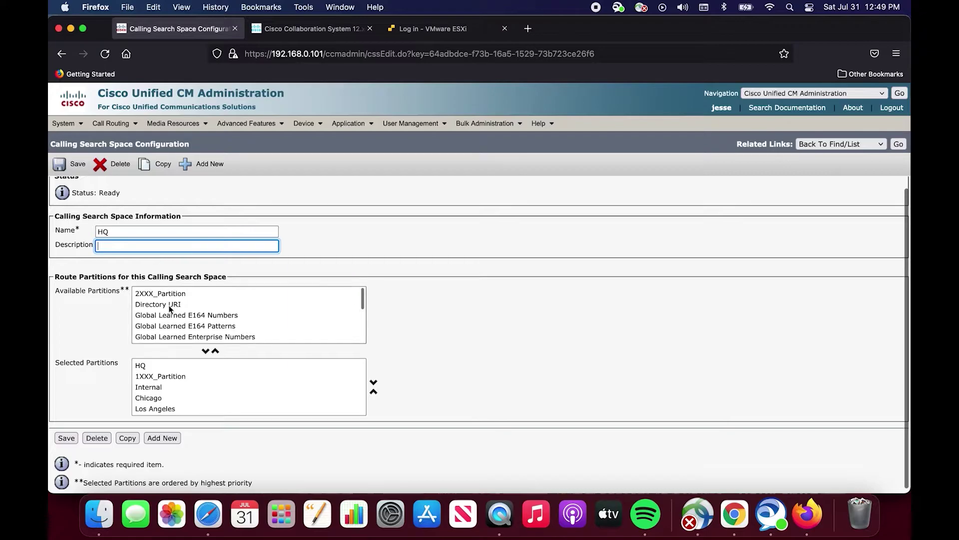
{"action": "scroll", "coordinate": [170, 308], "scroll_direction": "down", "scroll_amount": 2}
{"action": "scroll", "coordinate": [170, 308], "scroll_direction": "up", "scroll_amount": 2}
Inspect partitions Directory URI and HQ-DNIS-OUT (available) and 1XXX_Partition (selected).
{"action": "left_click", "coordinate": [170, 303]}
{"action": "scroll", "coordinate": [169, 299], "scroll_direction": "down", "scroll_amount": 1}
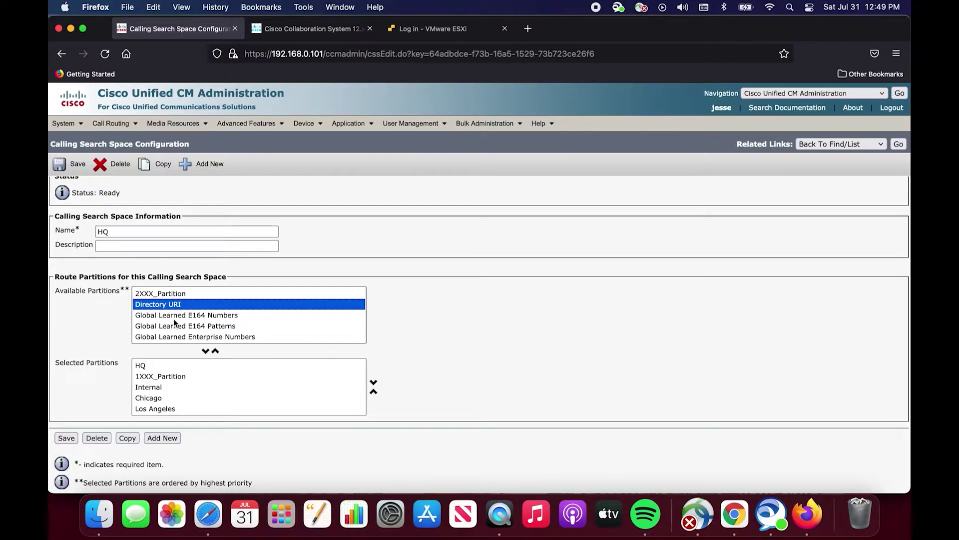
{"action": "scroll", "coordinate": [187, 311], "scroll_direction": "down", "scroll_amount": 5}
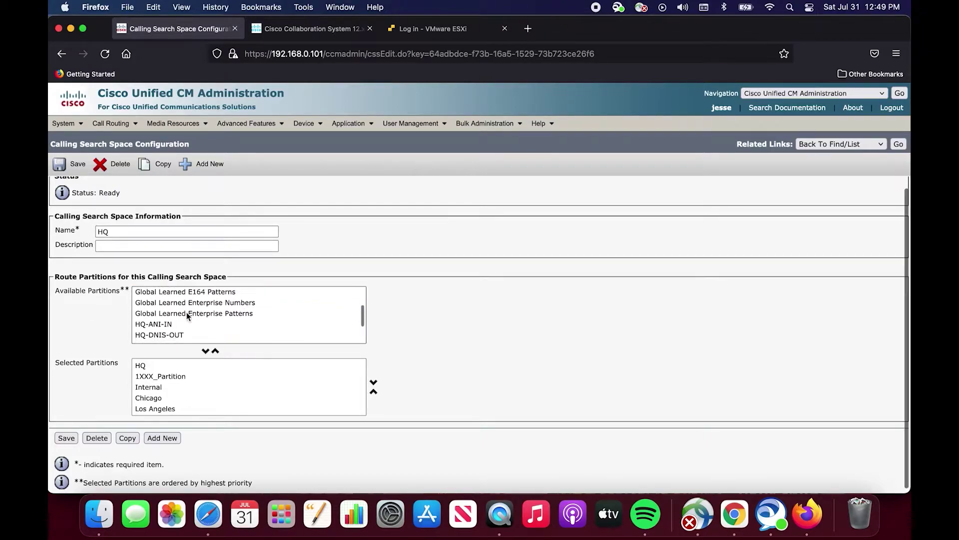
{"action": "scroll", "coordinate": [187, 365], "scroll_direction": "down", "scroll_amount": 1}
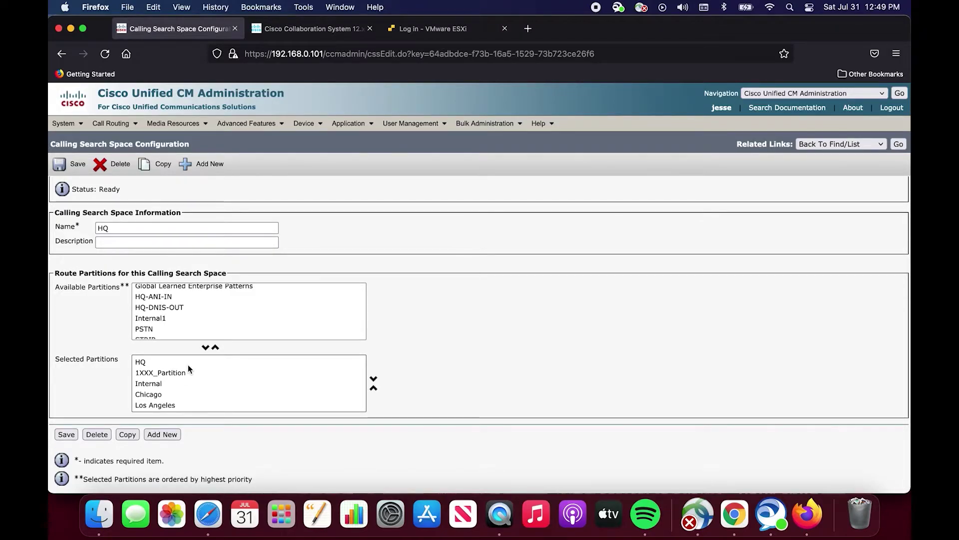
{"action": "left_click", "coordinate": [181, 310]}
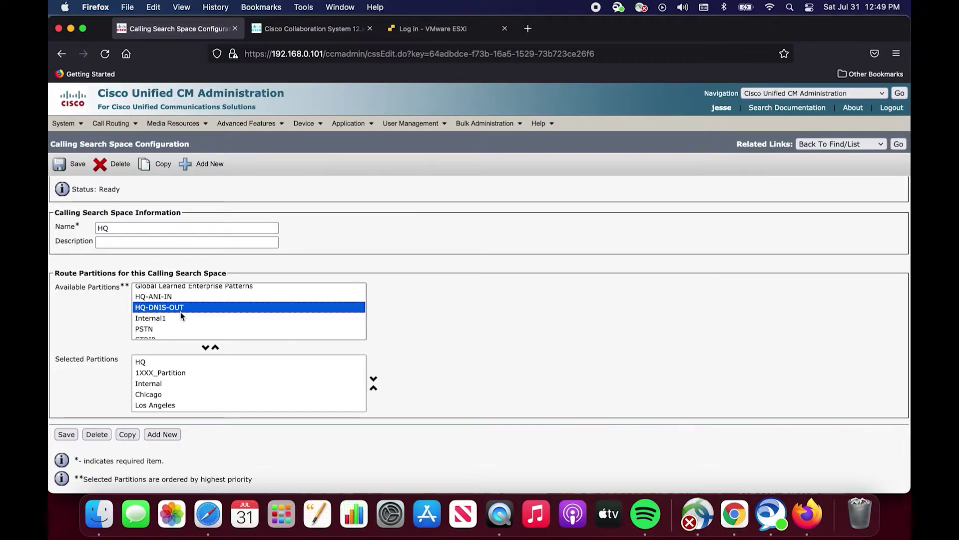
{"action": "left_click", "coordinate": [169, 375]}
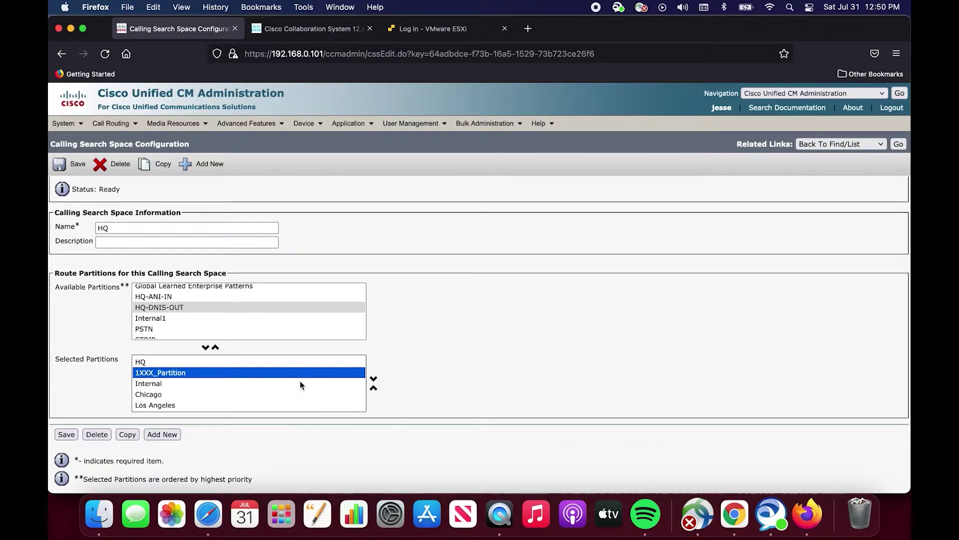
Move HQ below 1XXX_Partition, then back to the top of Selected Partitions.
{"action": "left_click", "coordinate": [299, 362]}
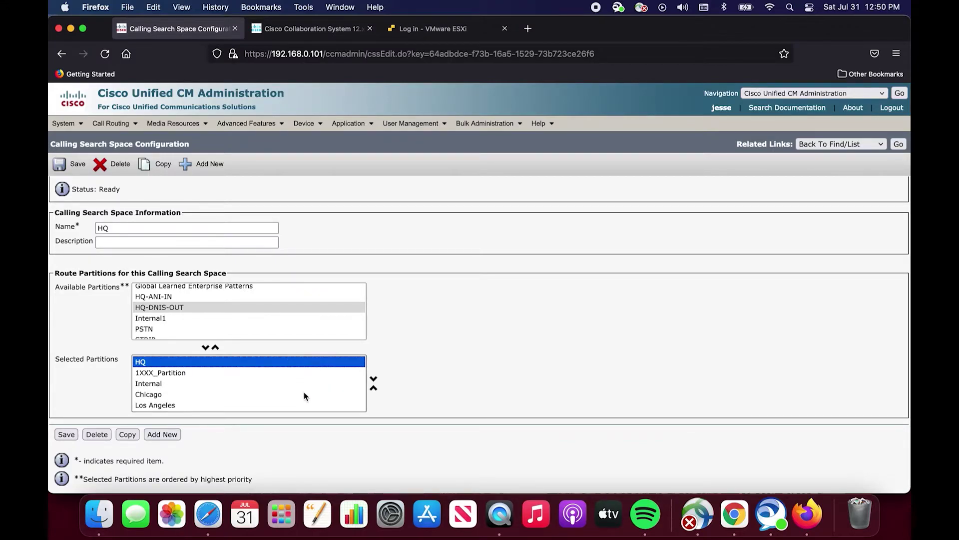
{"action": "scroll", "coordinate": [304, 395], "scroll_direction": "up", "scroll_amount": 1}
{"action": "scroll", "coordinate": [305, 397], "scroll_direction": "down", "scroll_amount": 1}
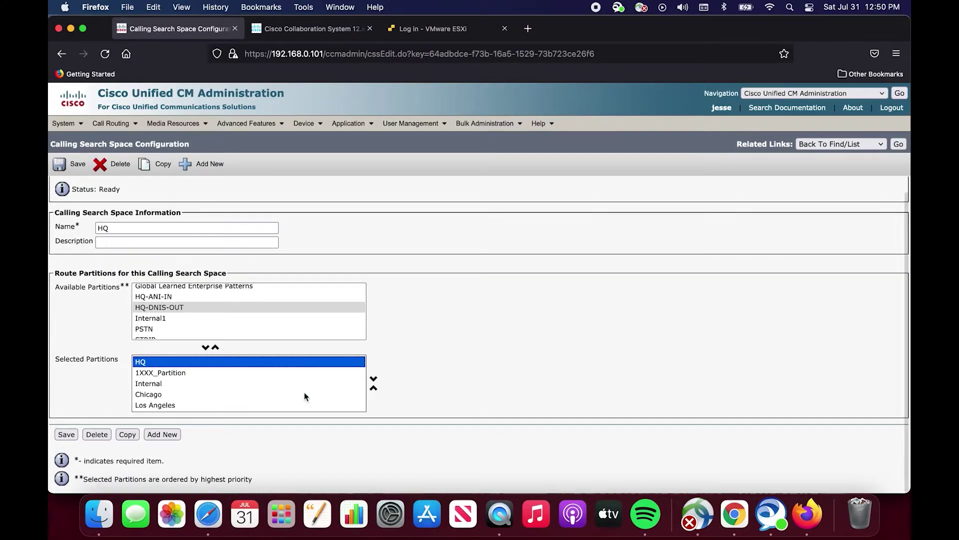
{"action": "left_click", "coordinate": [372, 388]}
{"action": "left_click", "coordinate": [239, 361]}
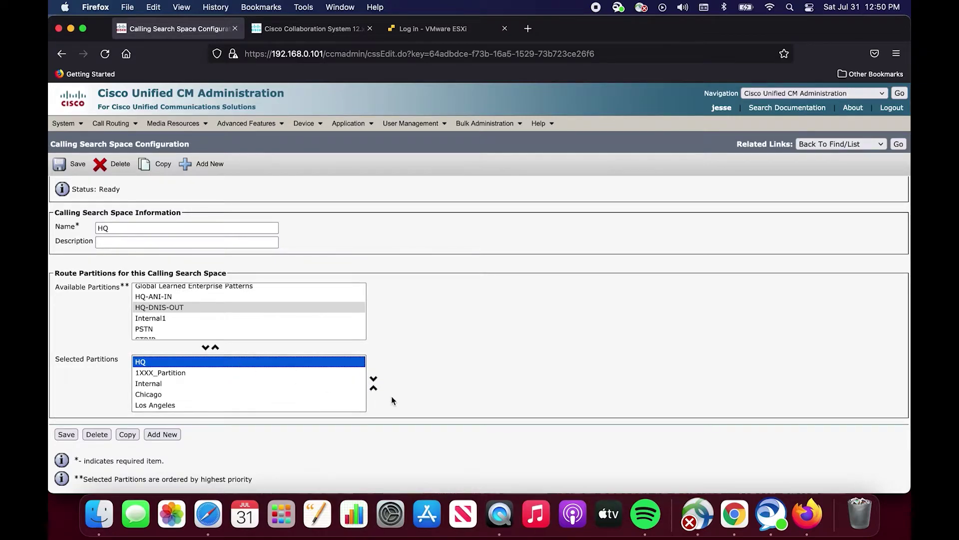
{"action": "left_click", "coordinate": [373, 387]}
{"action": "left_click", "coordinate": [373, 378]}
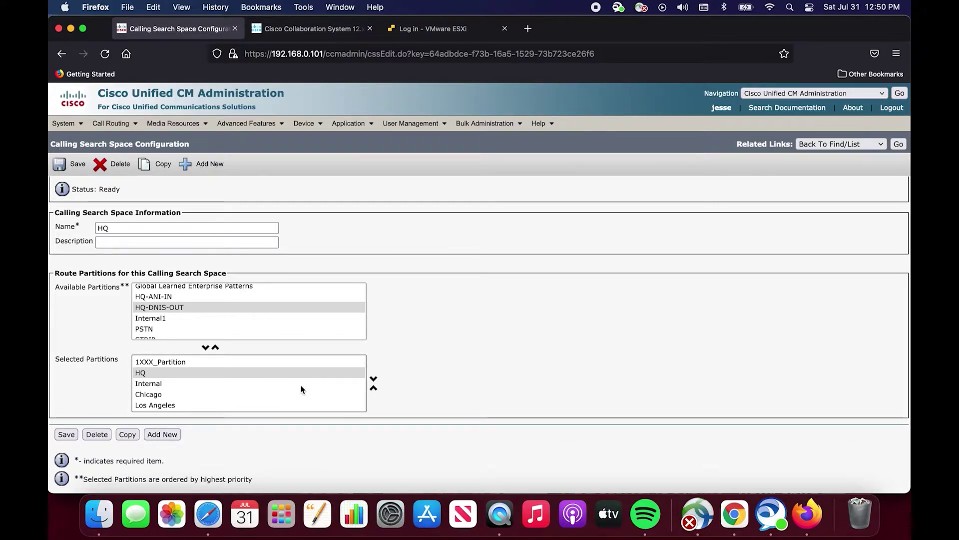
{"action": "left_click", "coordinate": [374, 388]}
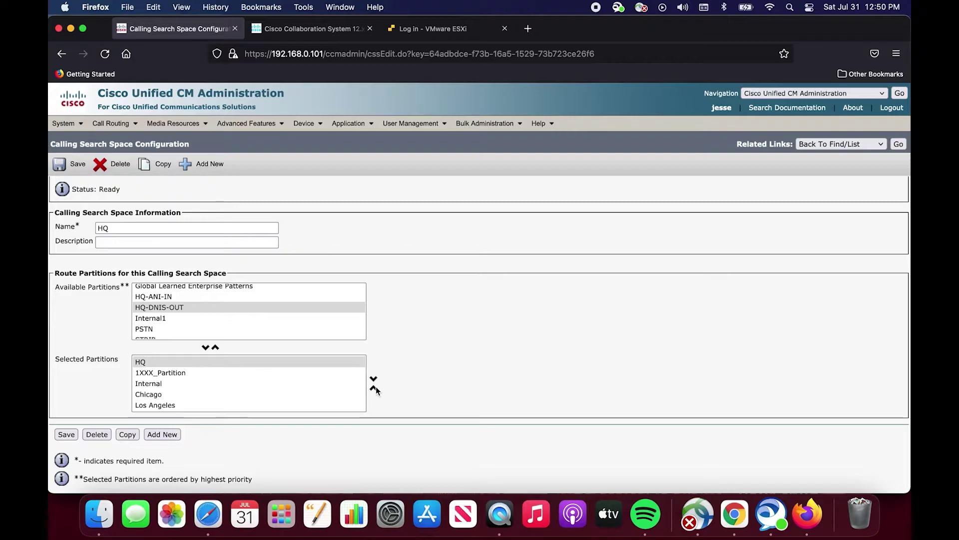
Save the HQ calling search space and check the Update successful result.
{"action": "left_click", "coordinate": [66, 434]}
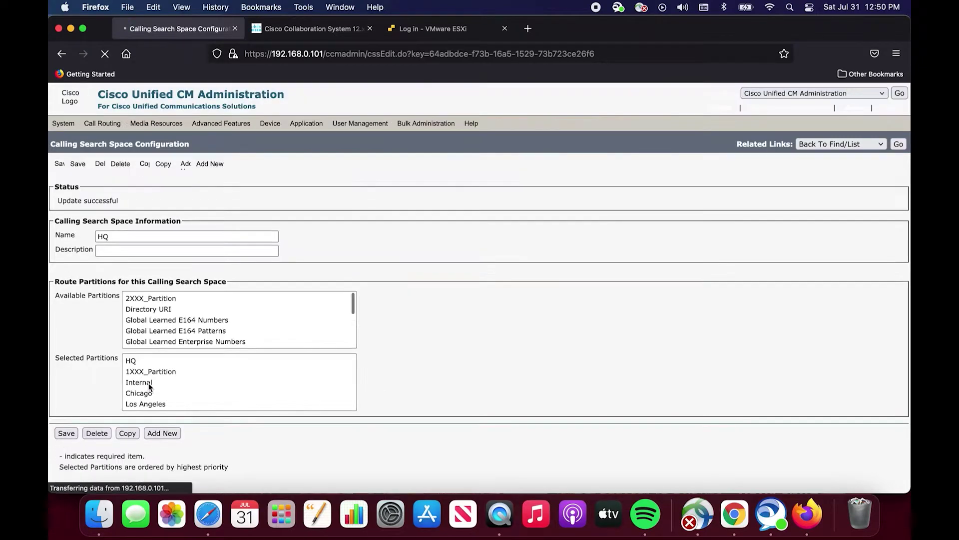
{"action": "scroll", "coordinate": [214, 325], "scroll_direction": "down", "scroll_amount": 1}
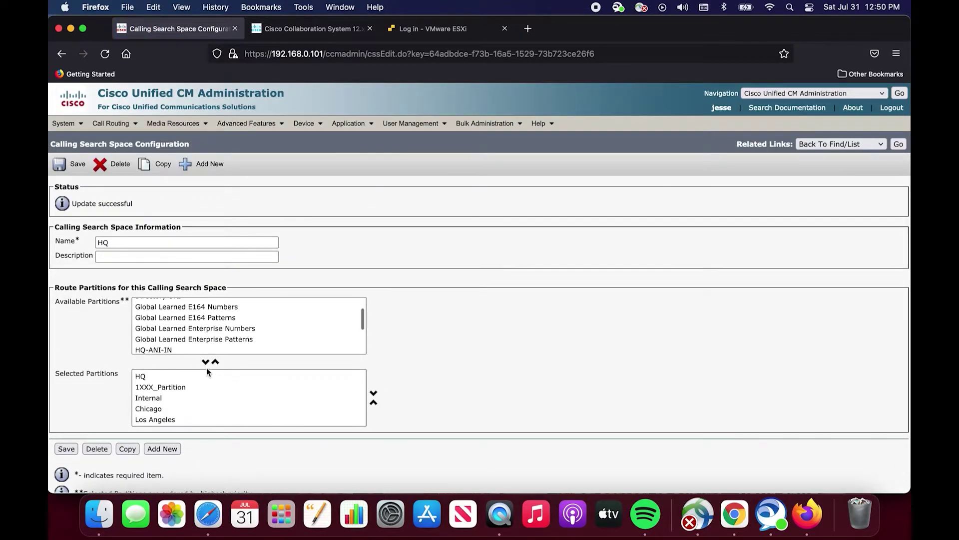
{"action": "left_click", "coordinate": [135, 243]}
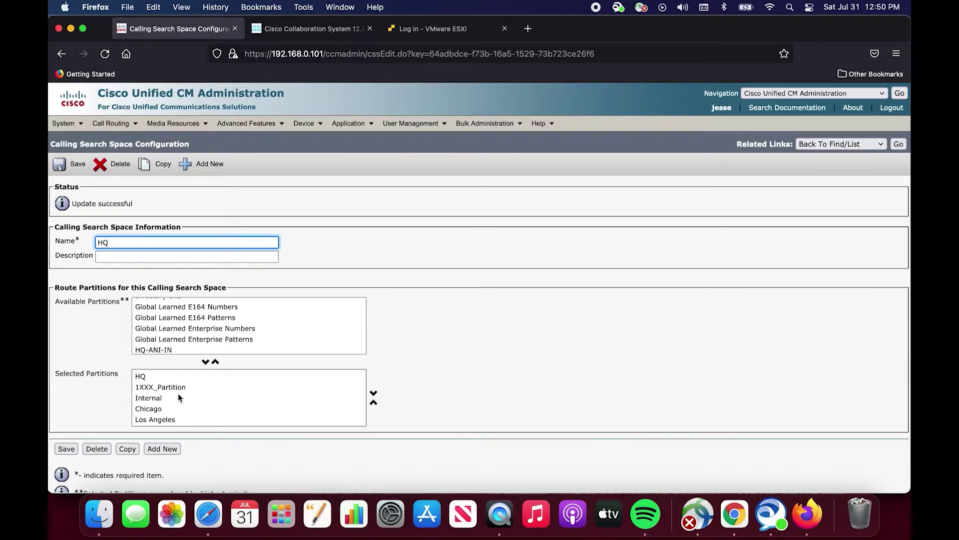
{"action": "scroll", "coordinate": [178, 389], "scroll_direction": "down", "scroll_amount": 1}
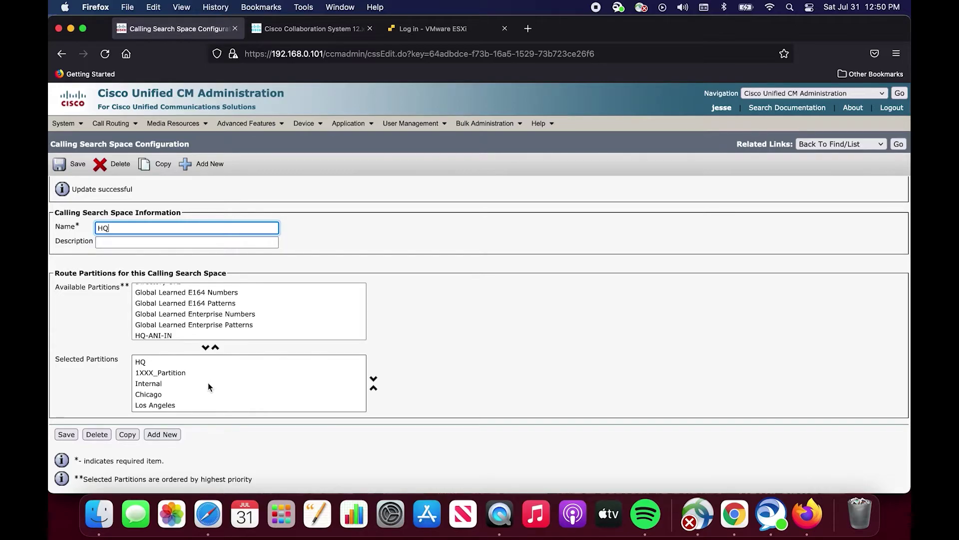
Open phone SEP2893FE1257A8, confirm its HQ calling search space, and open line 1001.
{"action": "mouse_move", "coordinate": [305, 124]}
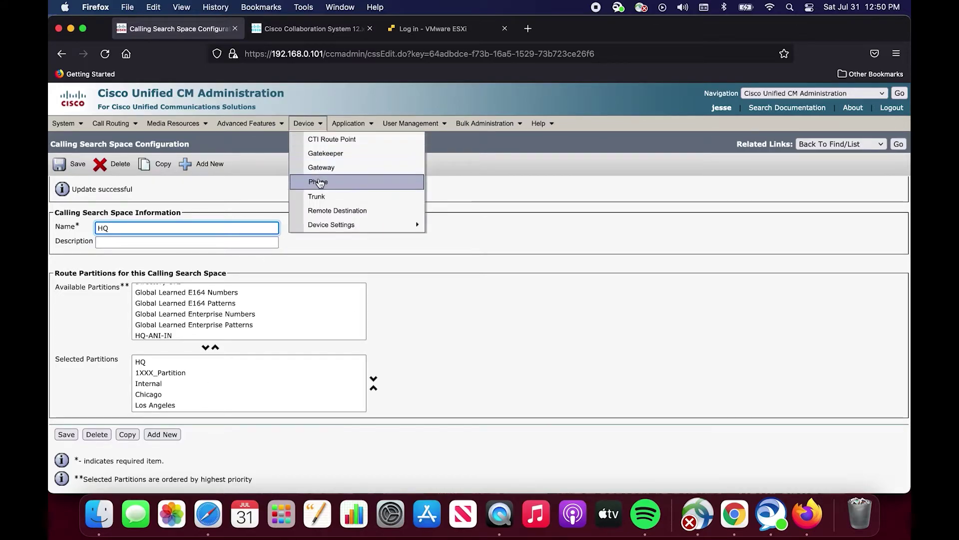
{"action": "left_click", "coordinate": [317, 182]}
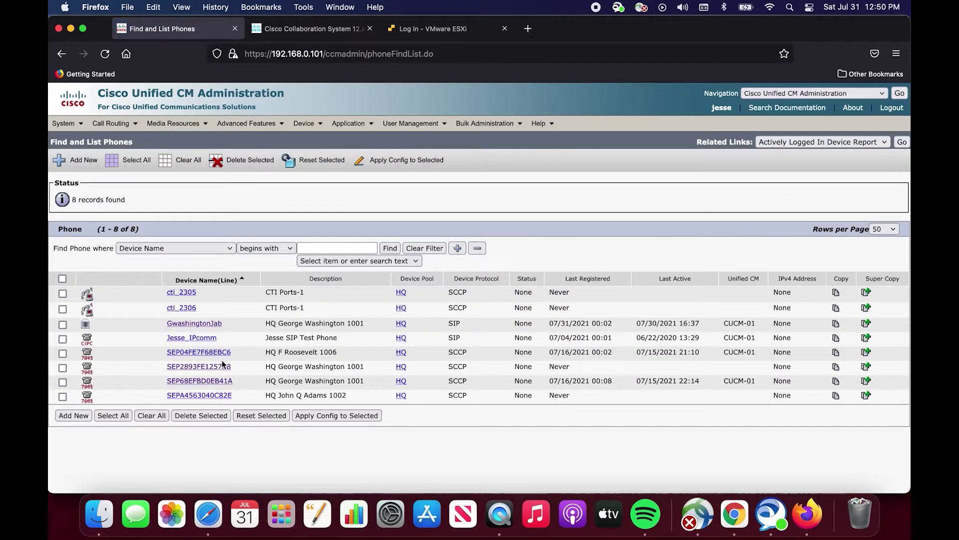
{"action": "left_click", "coordinate": [221, 368]}
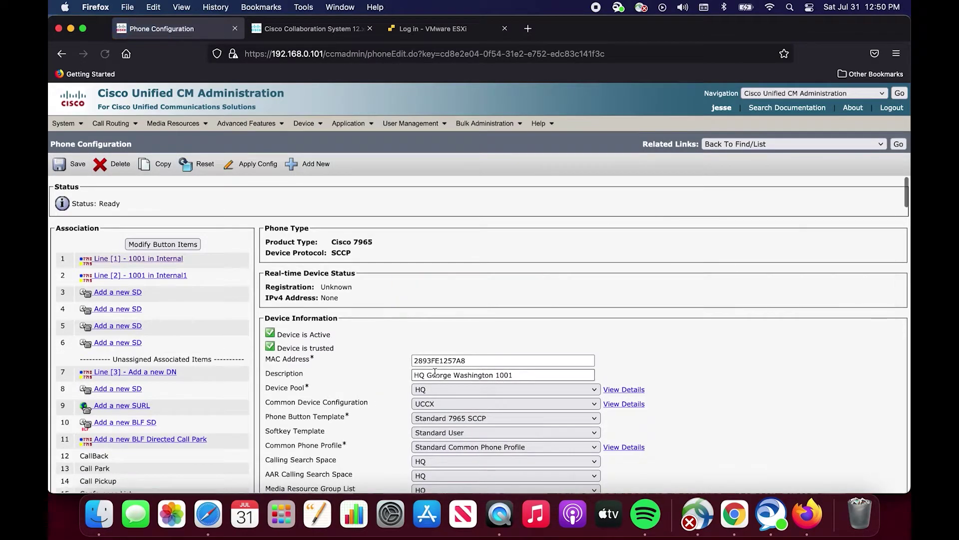
{"action": "scroll", "coordinate": [435, 373], "scroll_direction": "down", "scroll_amount": 5}
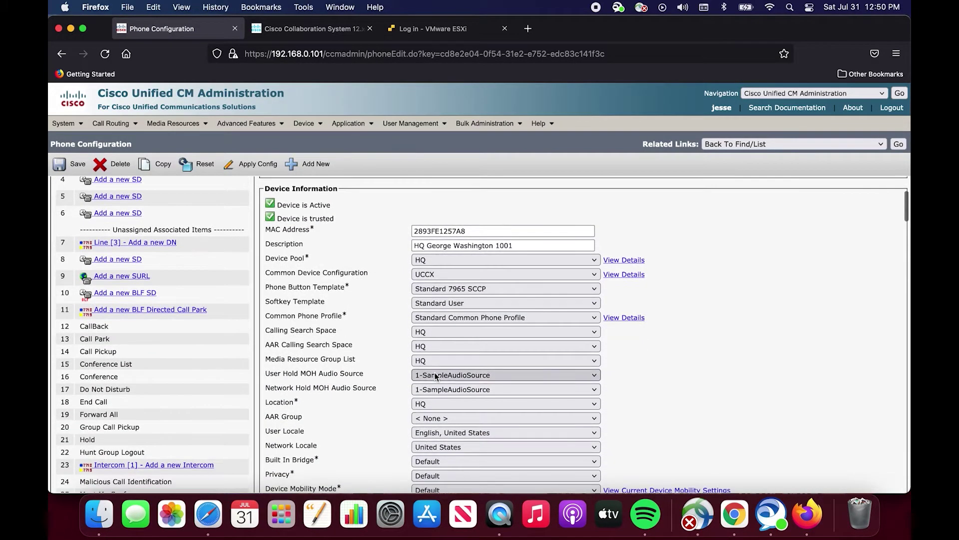
{"action": "left_click", "coordinate": [427, 334]}
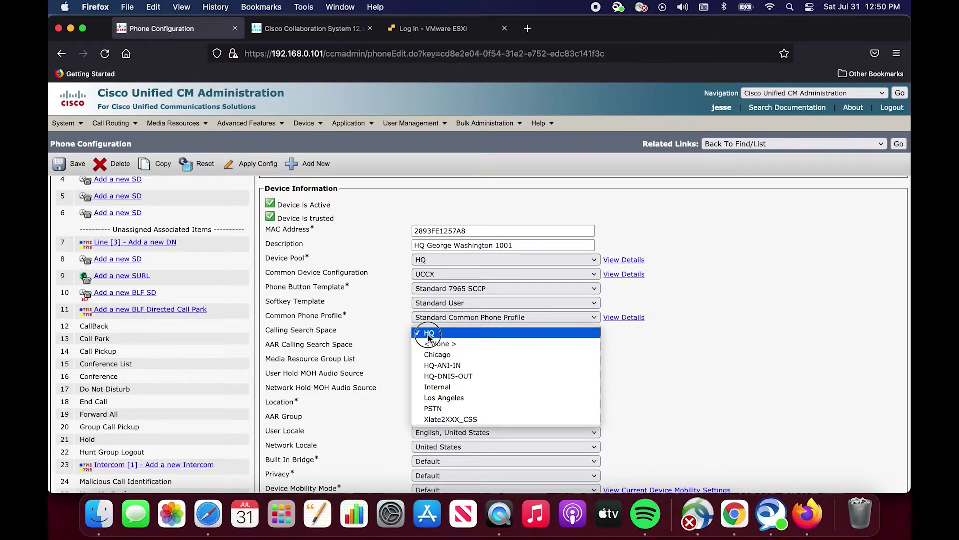
{"action": "left_click", "coordinate": [427, 334]}
{"action": "scroll", "coordinate": [317, 340], "scroll_direction": "up", "scroll_amount": 1}
{"action": "scroll", "coordinate": [317, 343], "scroll_direction": "up", "scroll_amount": 4}
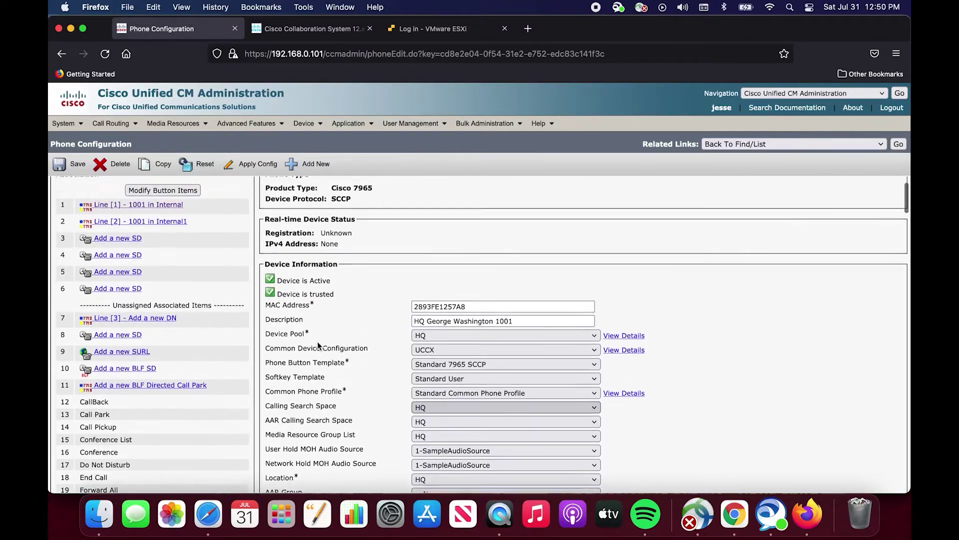
{"action": "left_click", "coordinate": [176, 229]}
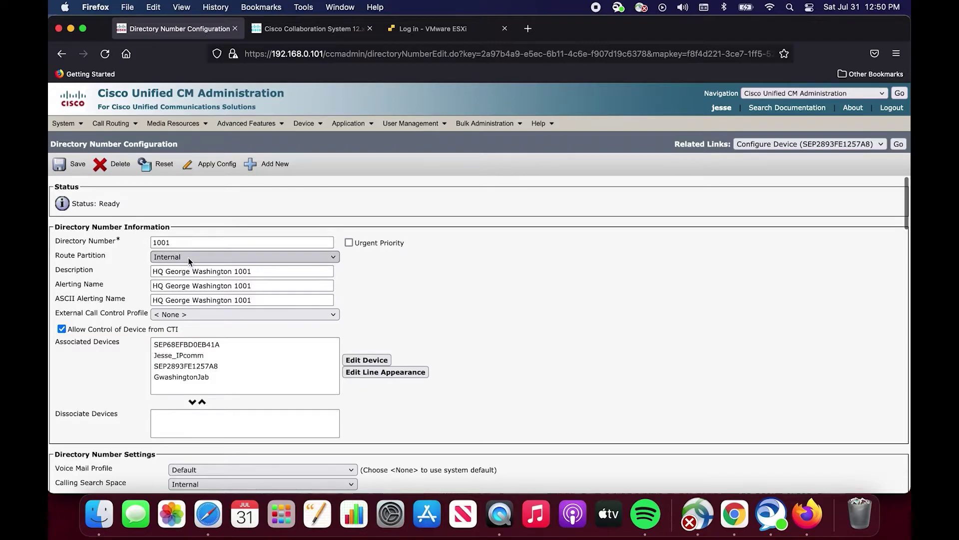
{"action": "scroll", "coordinate": [221, 319], "scroll_direction": "down", "scroll_amount": 5}
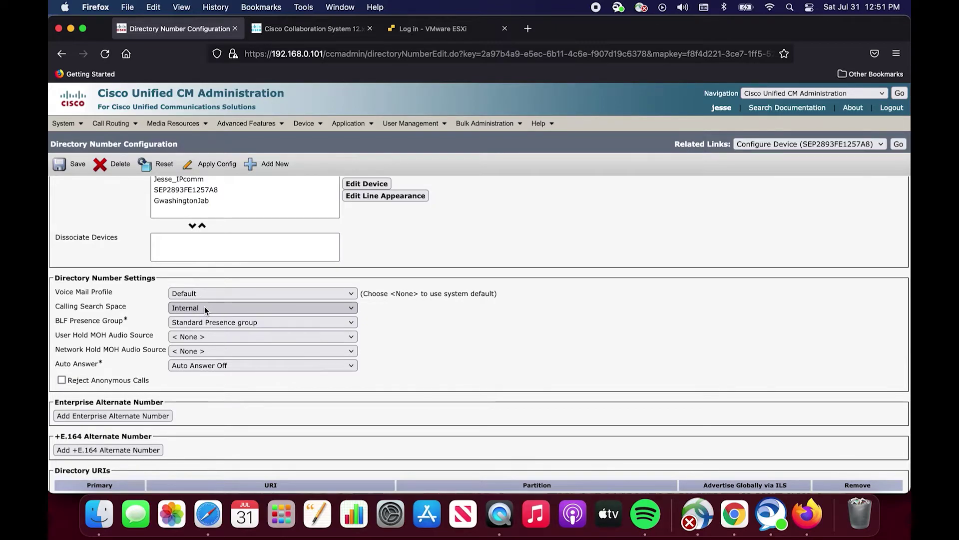
{"action": "left_click", "coordinate": [205, 308]}
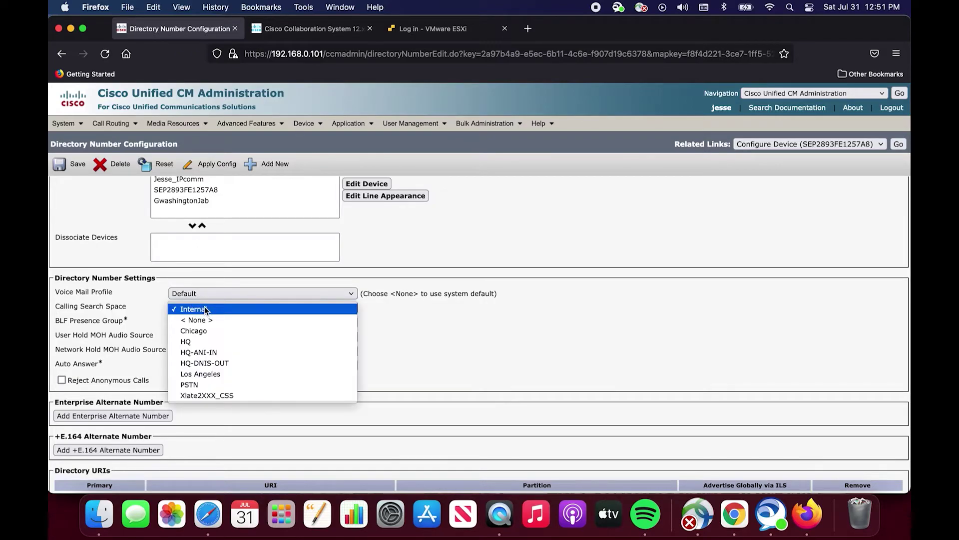
{"action": "left_click", "coordinate": [205, 309]}
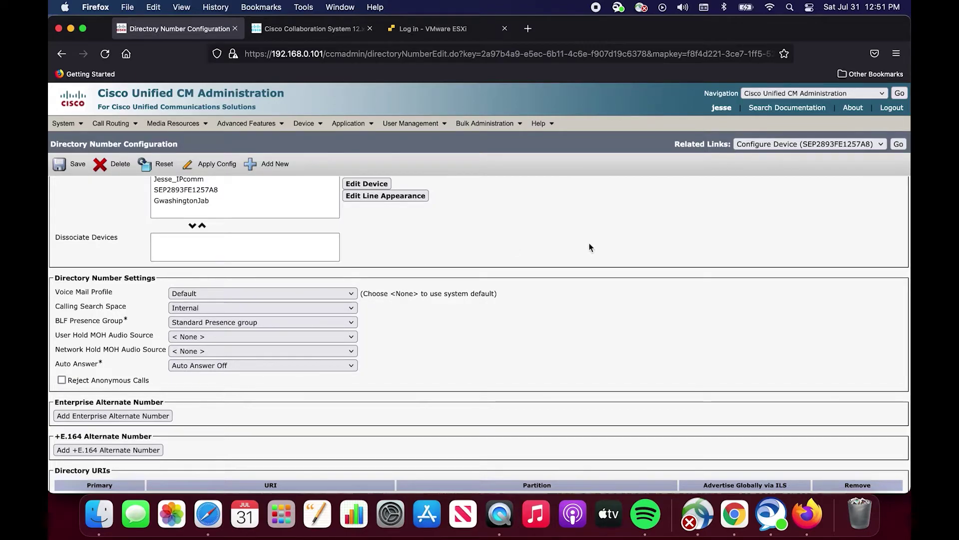
Go from line 1001 back to its device via Configure Device and review the phone list.
{"action": "left_click", "coordinate": [899, 144]}
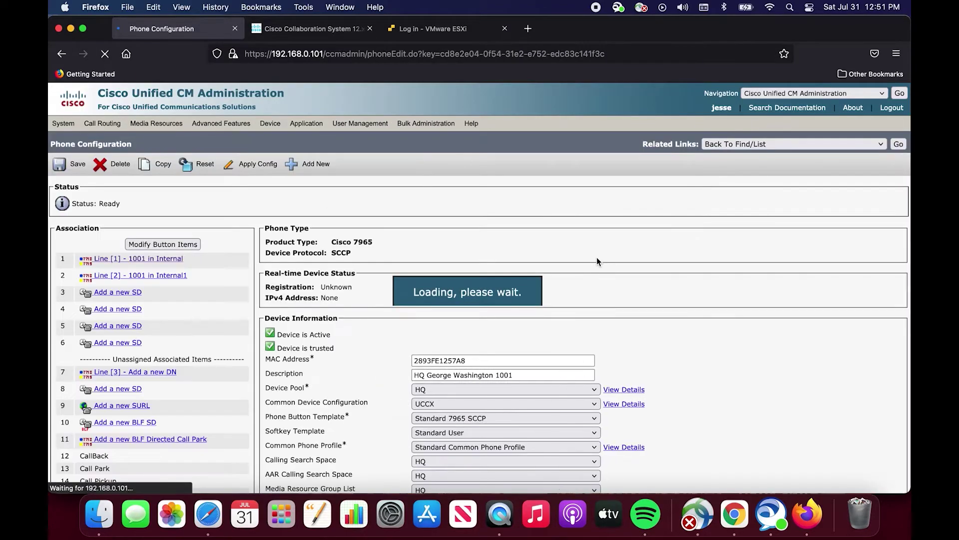
{"action": "scroll", "coordinate": [529, 377], "scroll_direction": "down", "scroll_amount": 3}
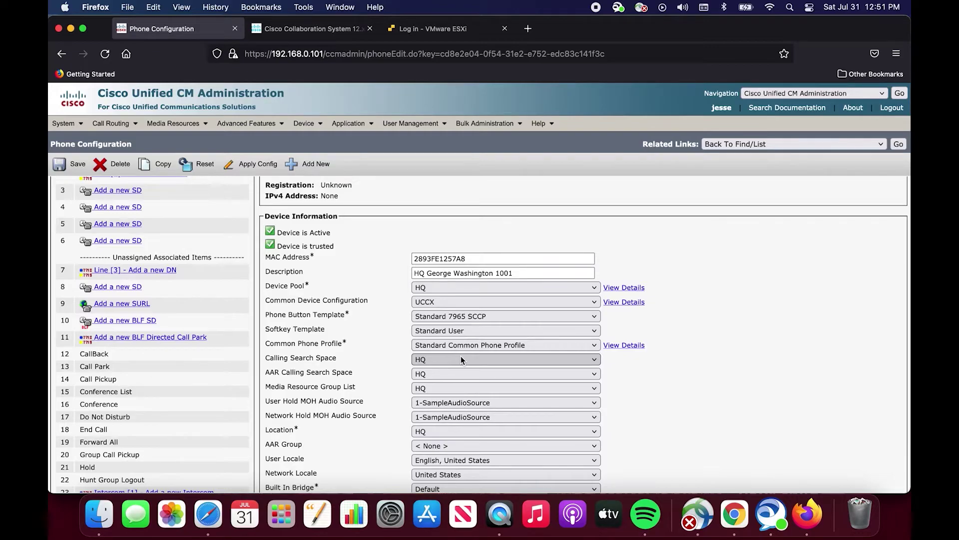
{"action": "scroll", "coordinate": [460, 356], "scroll_direction": "up", "scroll_amount": 4}
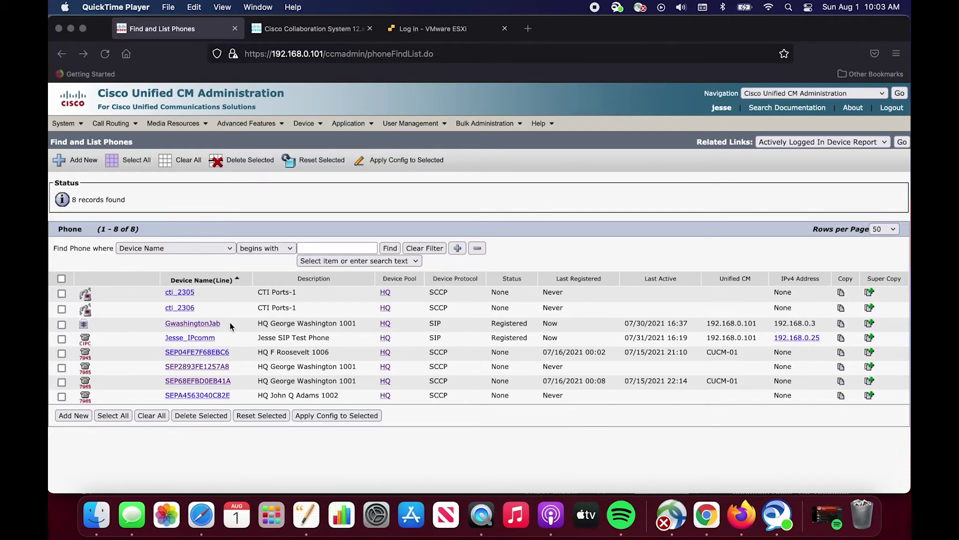
Open the Jabber phone, review line 1001 in Internal, and return to its phone configuration.
{"action": "left_click", "coordinate": [212, 329]}
{"action": "left_click", "coordinate": [213, 328]}
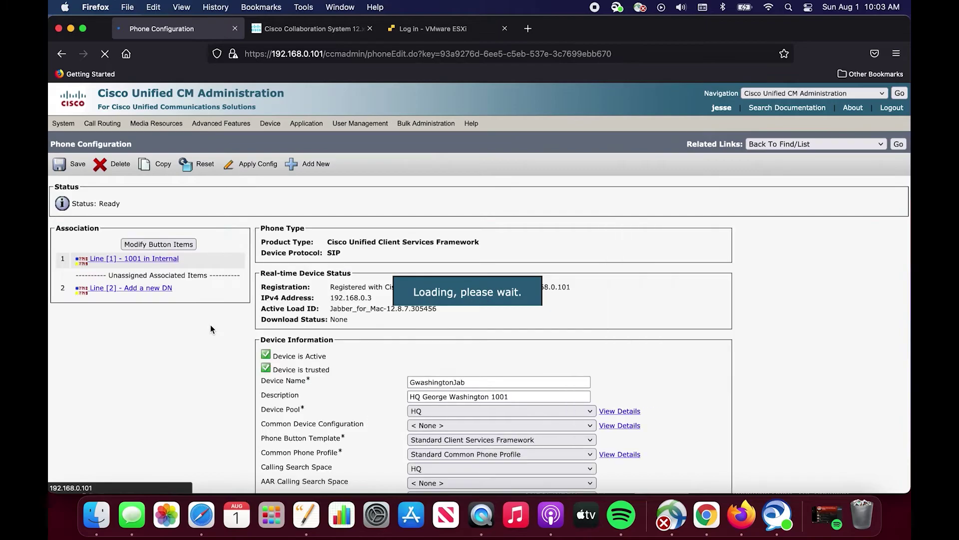
{"action": "scroll", "coordinate": [308, 330], "scroll_direction": "down", "scroll_amount": 3}
{"action": "scroll", "coordinate": [308, 330], "scroll_direction": "down", "scroll_amount": 2}
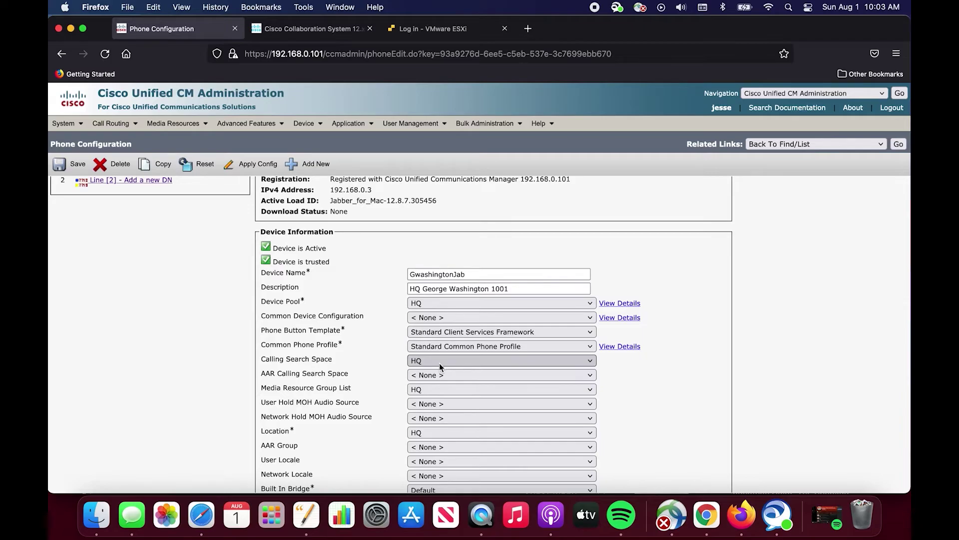
{"action": "scroll", "coordinate": [439, 362], "scroll_direction": "up", "scroll_amount": 3}
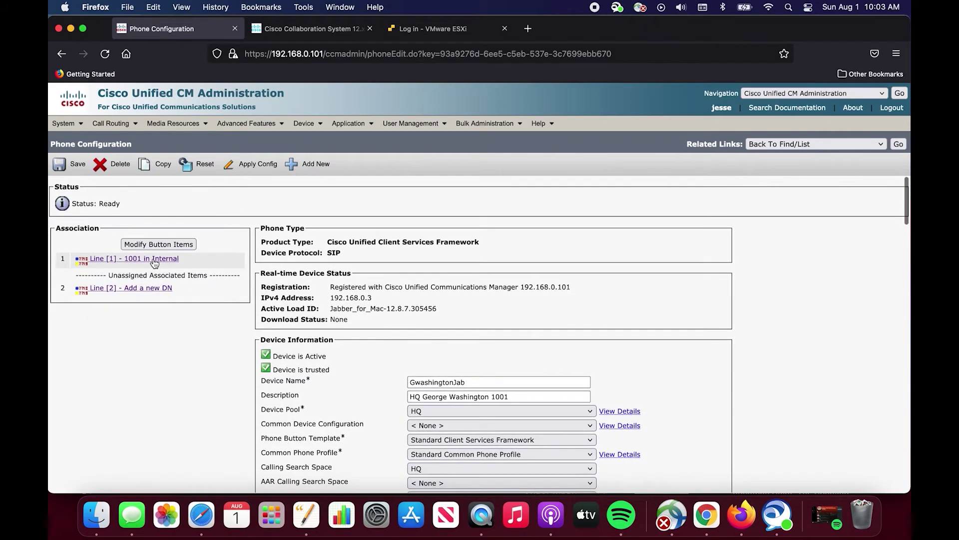
{"action": "left_click", "coordinate": [155, 261]}
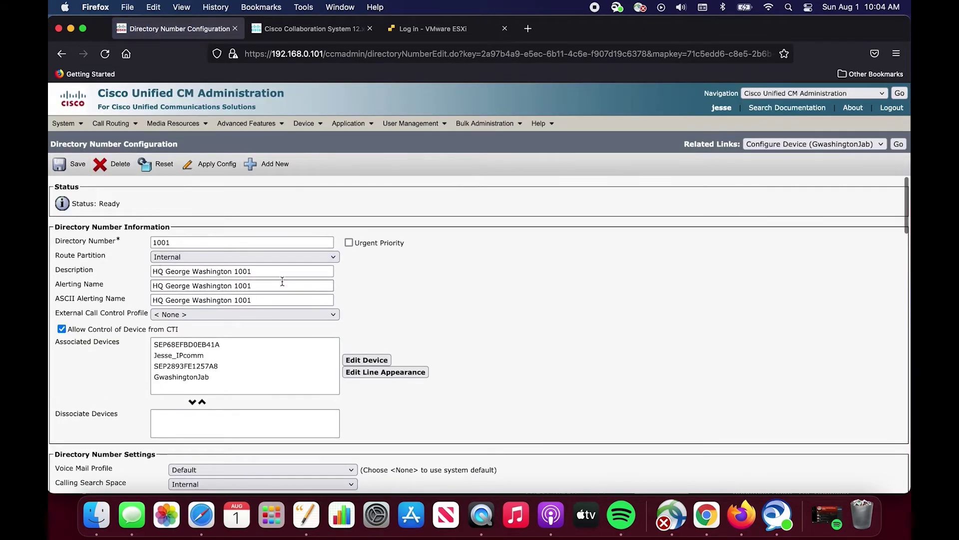
{"action": "scroll", "coordinate": [281, 280], "scroll_direction": "down", "scroll_amount": 3}
{"action": "scroll", "coordinate": [247, 293], "scroll_direction": "down", "scroll_amount": 2}
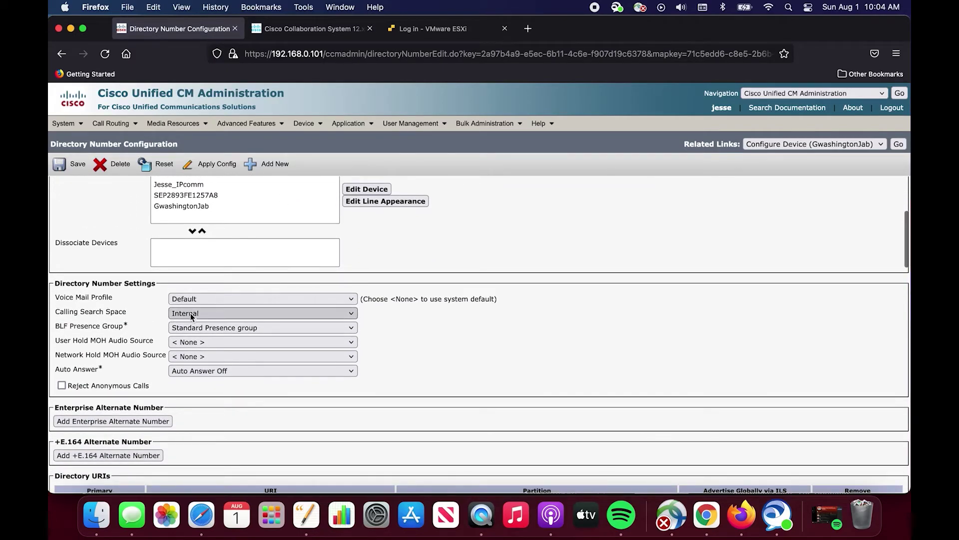
{"action": "scroll", "coordinate": [191, 315], "scroll_direction": "up", "scroll_amount": 5}
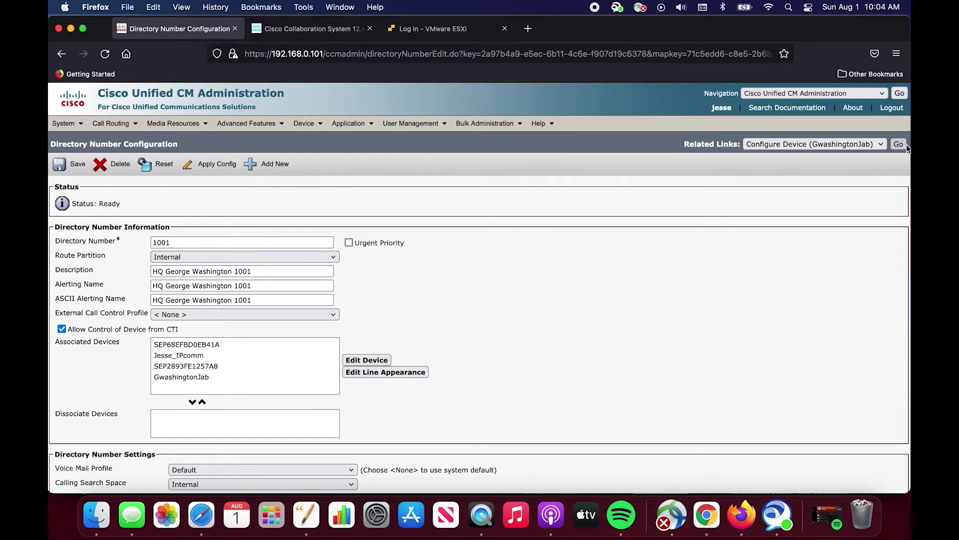
{"action": "left_click", "coordinate": [898, 144]}
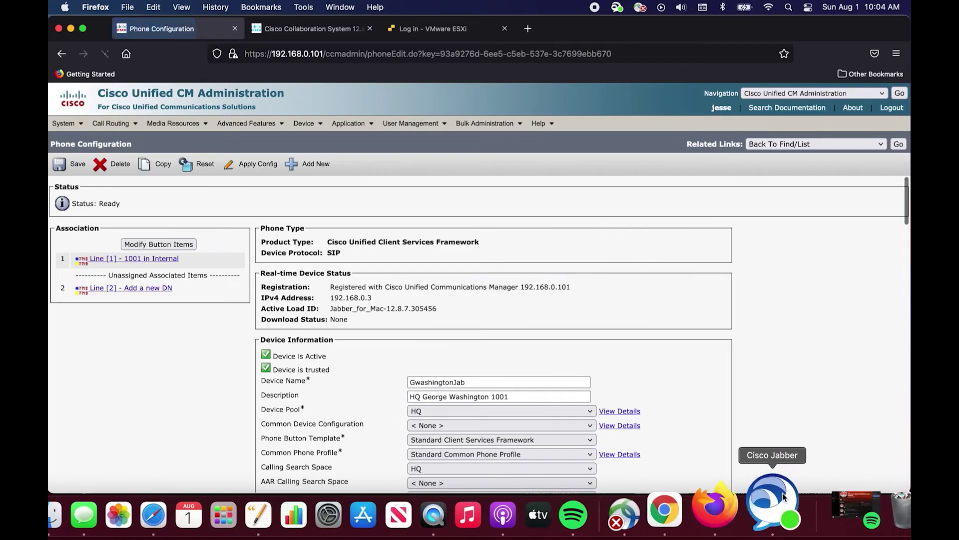
Dial 94443 in Jabber, place the call, and hang up while it is still ringing.
{"action": "left_click", "coordinate": [783, 495]}
{"action": "left_click_drag", "start_coordinate": [473, 97], "coordinate": [466, 97]}
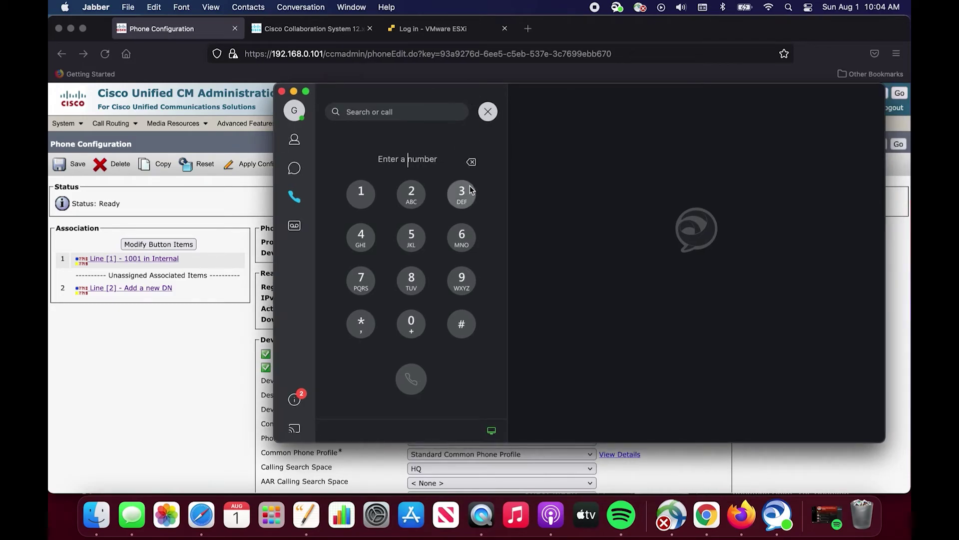
{"action": "left_click", "coordinate": [459, 278]}
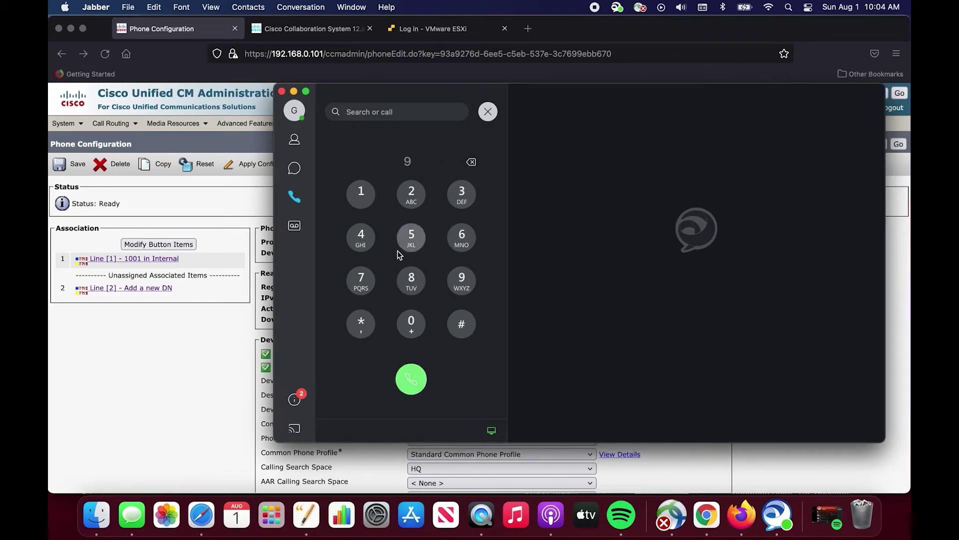
{"action": "left_click", "coordinate": [371, 244]}
{"action": "left_click", "coordinate": [371, 244]}
{"action": "left_click", "coordinate": [374, 232]}
{"action": "left_click", "coordinate": [463, 197]}
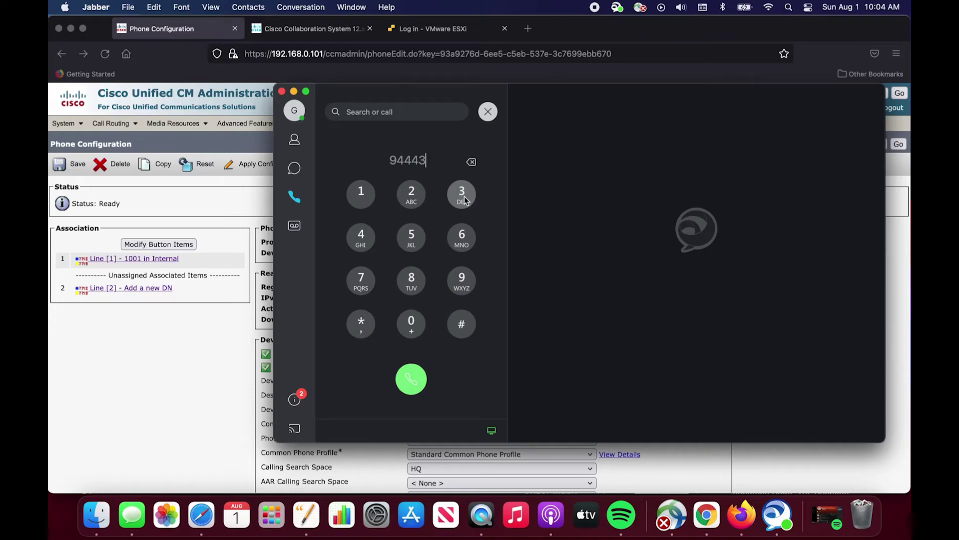
{"action": "left_click", "coordinate": [411, 380]}
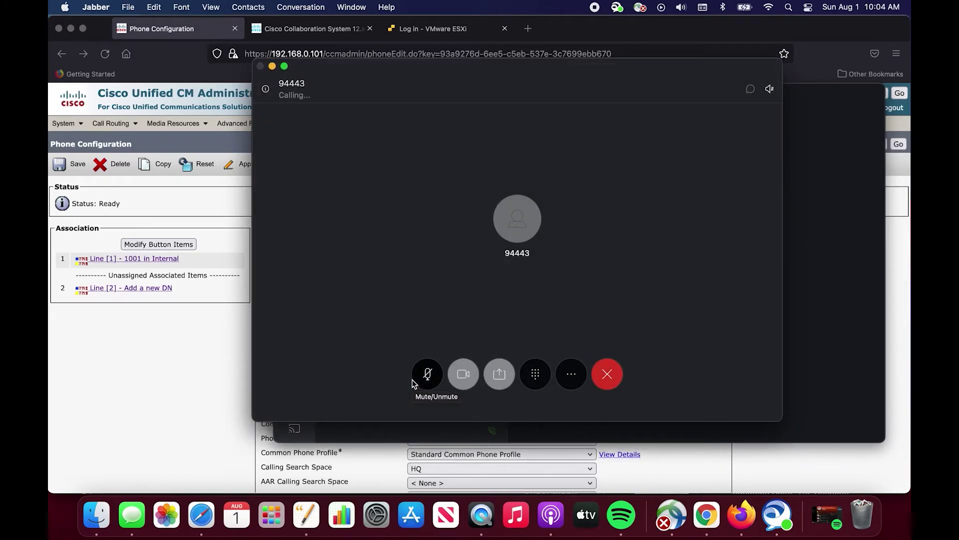
{"action": "left_click", "coordinate": [608, 379]}
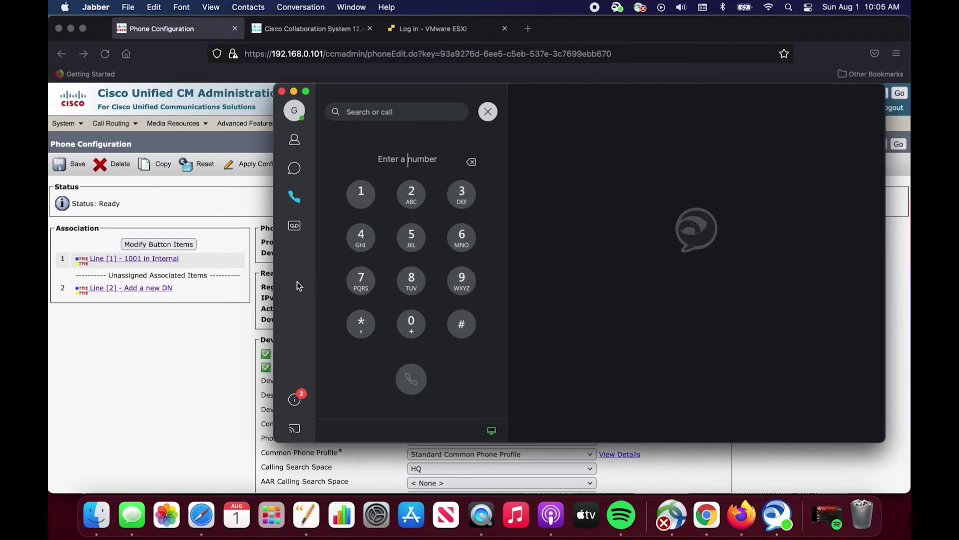
Open the HQ calling search space to review its selected partitions.
{"action": "left_click", "coordinate": [212, 224]}
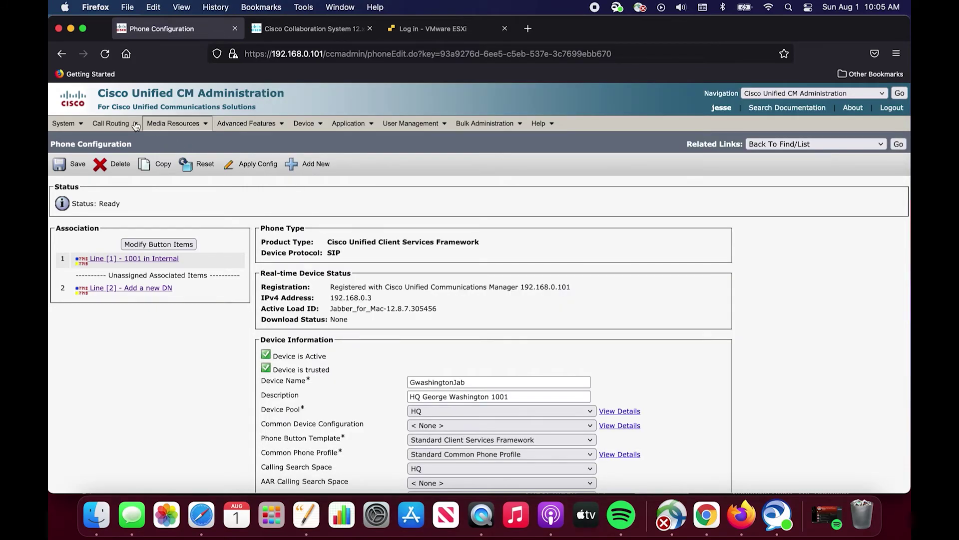
{"action": "mouse_move", "coordinate": [103, 120]}
{"action": "mouse_move", "coordinate": [154, 182]}
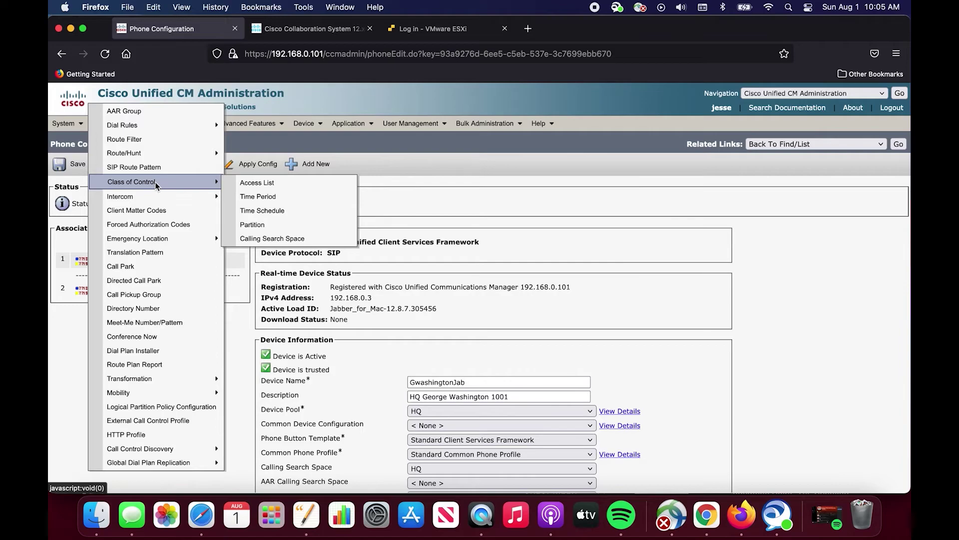
{"action": "left_click", "coordinate": [270, 239]}
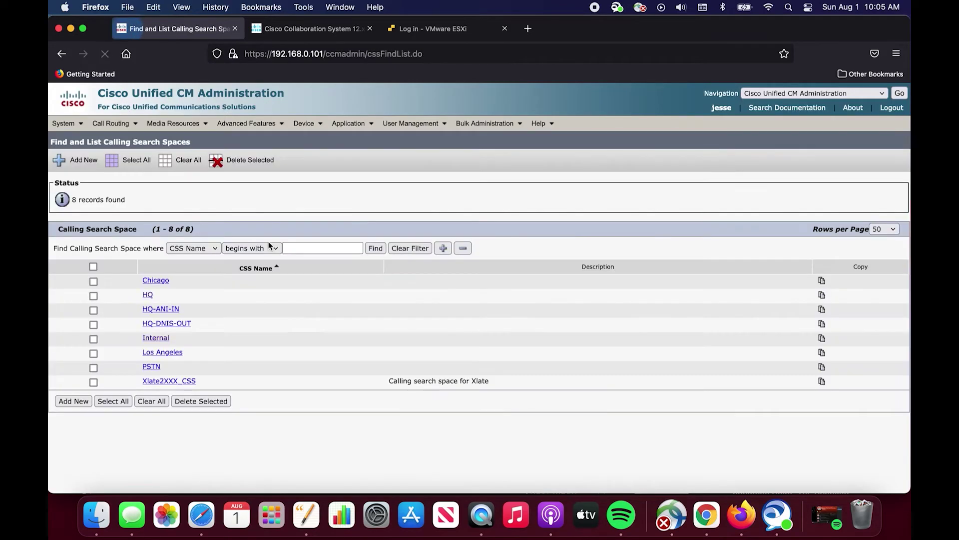
{"action": "left_click", "coordinate": [147, 297]}
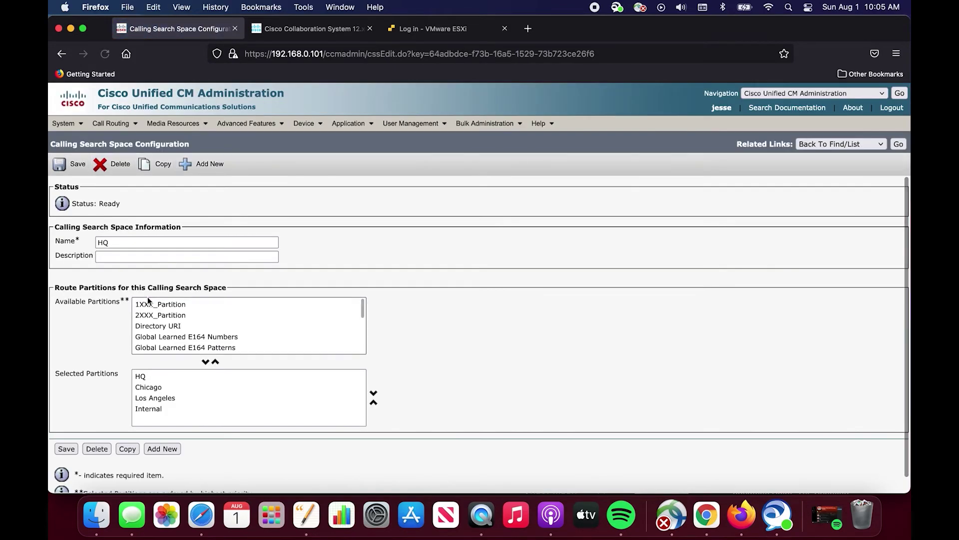
{"action": "scroll", "coordinate": [159, 308], "scroll_direction": "down", "scroll_amount": 5}
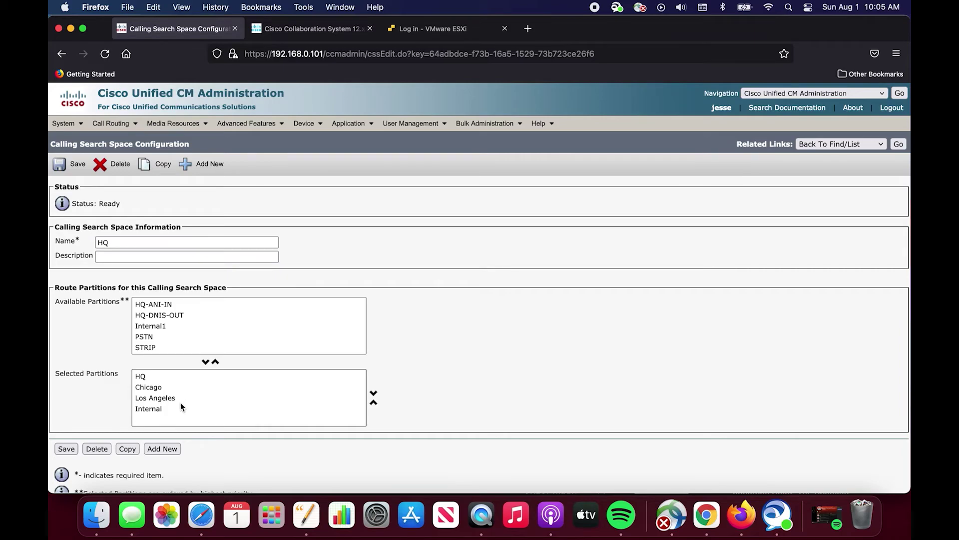
List all patterns in the Route Plan Report and open route pattern 9.4443.
{"action": "mouse_move", "coordinate": [121, 131]}
{"action": "mouse_move", "coordinate": [122, 183]}
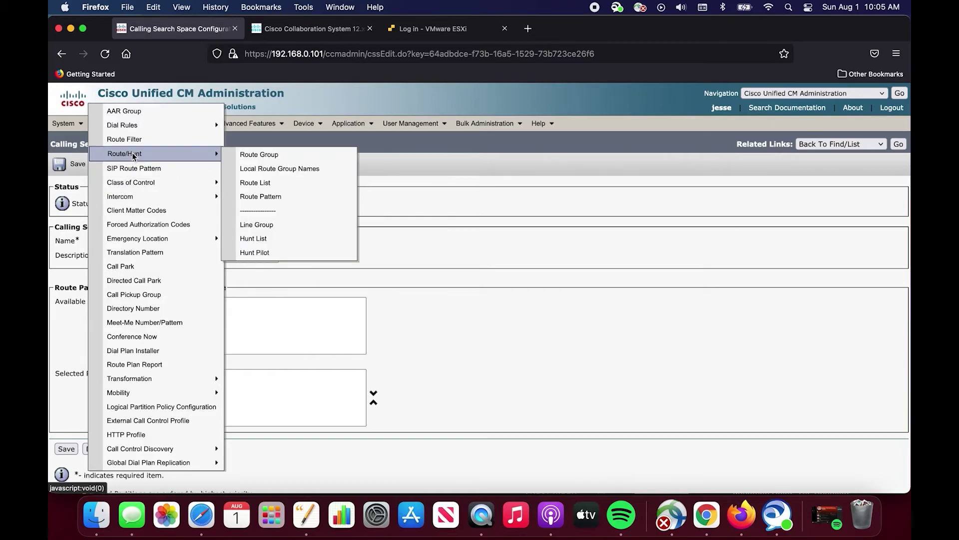
{"action": "left_click", "coordinate": [134, 365]}
{"action": "left_click", "coordinate": [536, 187]}
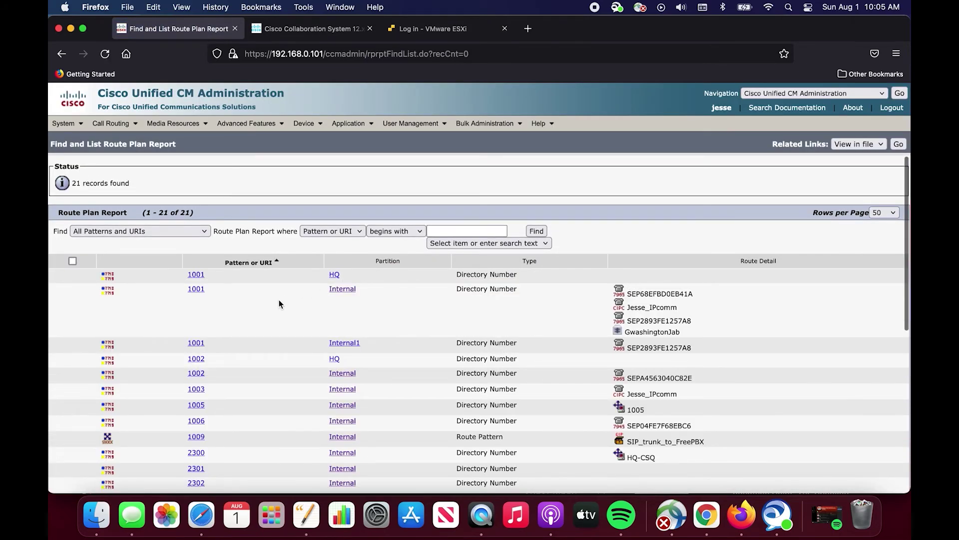
{"action": "scroll", "coordinate": [279, 299], "scroll_direction": "down", "scroll_amount": 5}
{"action": "scroll", "coordinate": [236, 358], "scroll_direction": "down", "scroll_amount": 2}
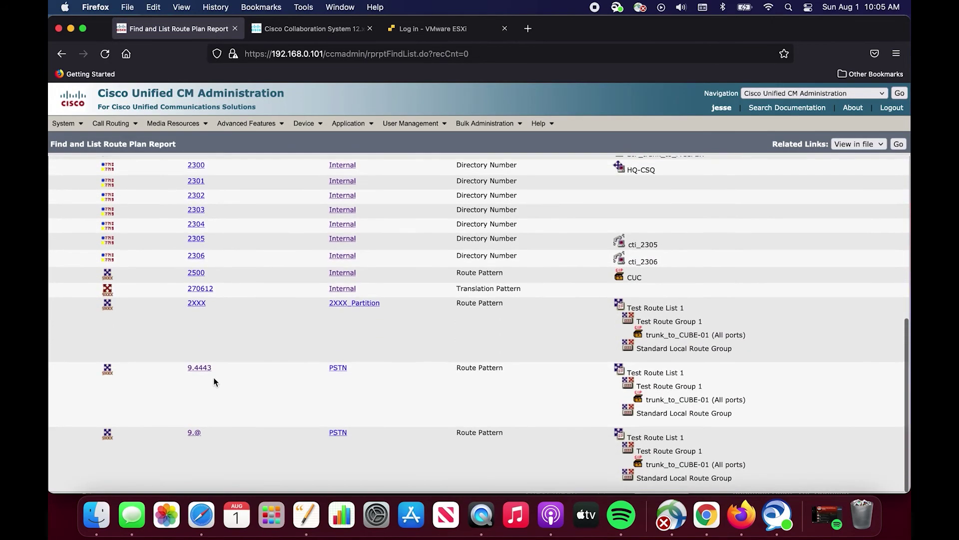
{"action": "left_click", "coordinate": [202, 370]}
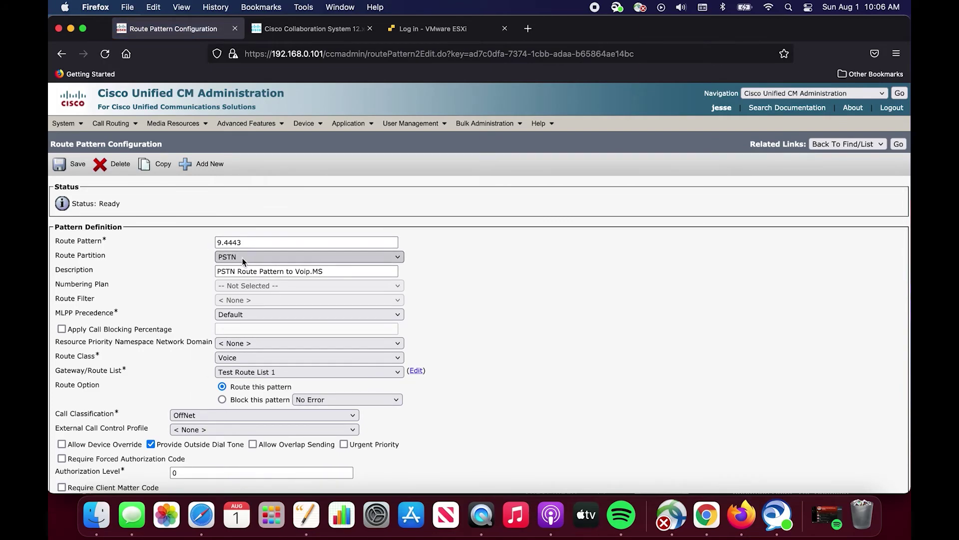
Move the PSTN partition into HQ's selected partitions and save the calling search space.
{"action": "left_click", "coordinate": [110, 123]}
{"action": "mouse_move", "coordinate": [170, 182]}
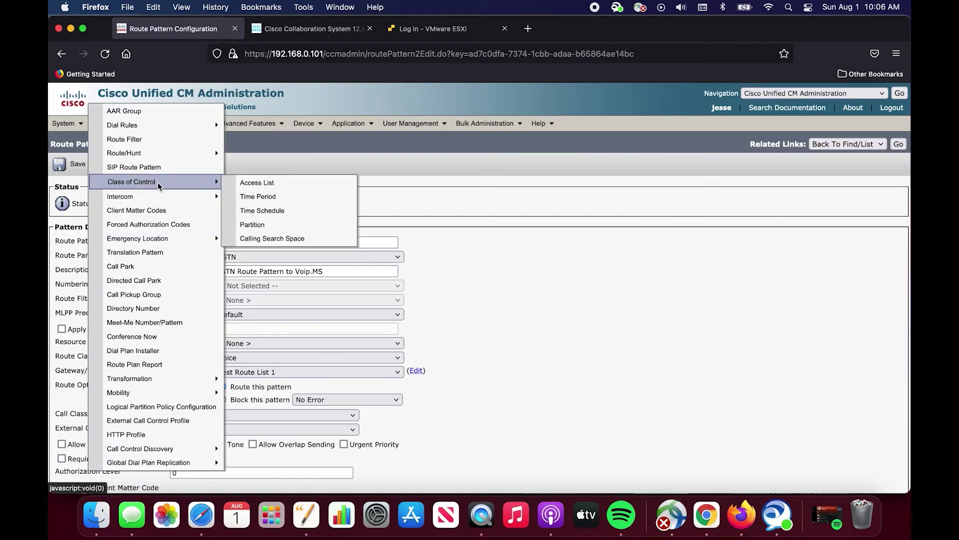
{"action": "left_click", "coordinate": [299, 240]}
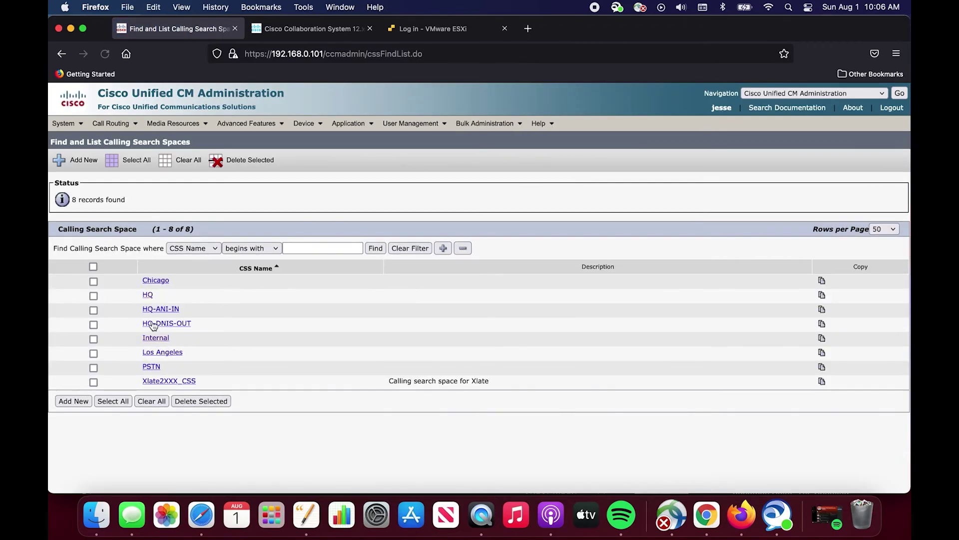
{"action": "left_click", "coordinate": [149, 298]}
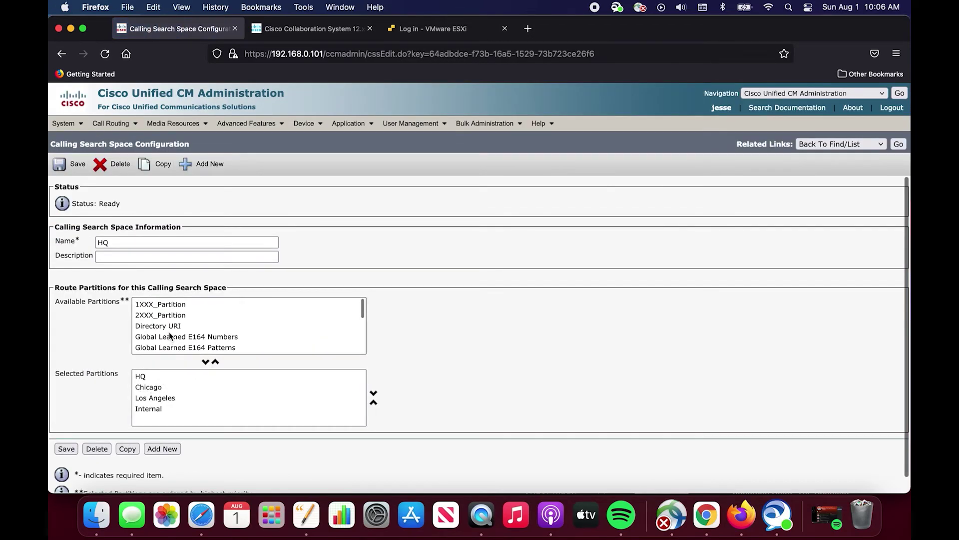
{"action": "scroll", "coordinate": [172, 328], "scroll_direction": "down", "scroll_amount": 3}
{"action": "left_click", "coordinate": [148, 336]}
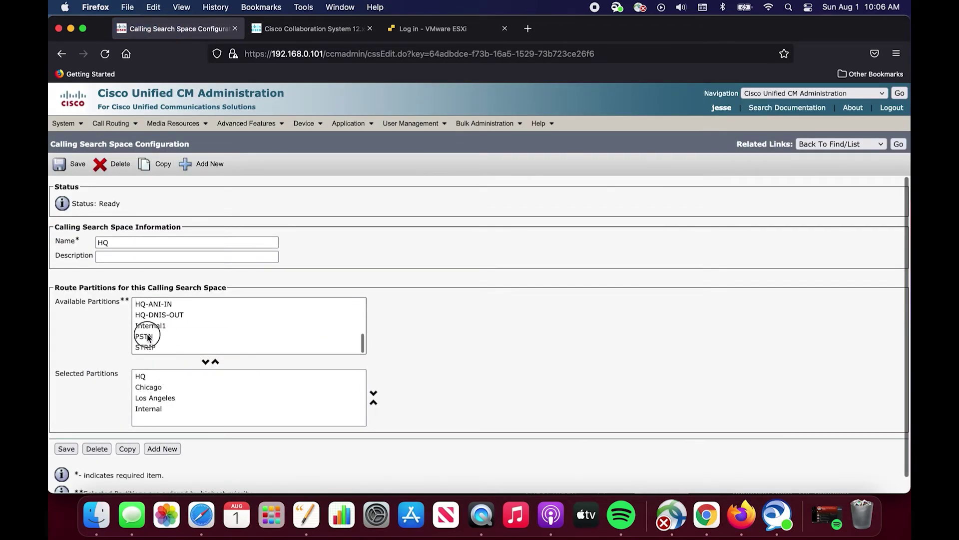
{"action": "left_click", "coordinate": [204, 362]}
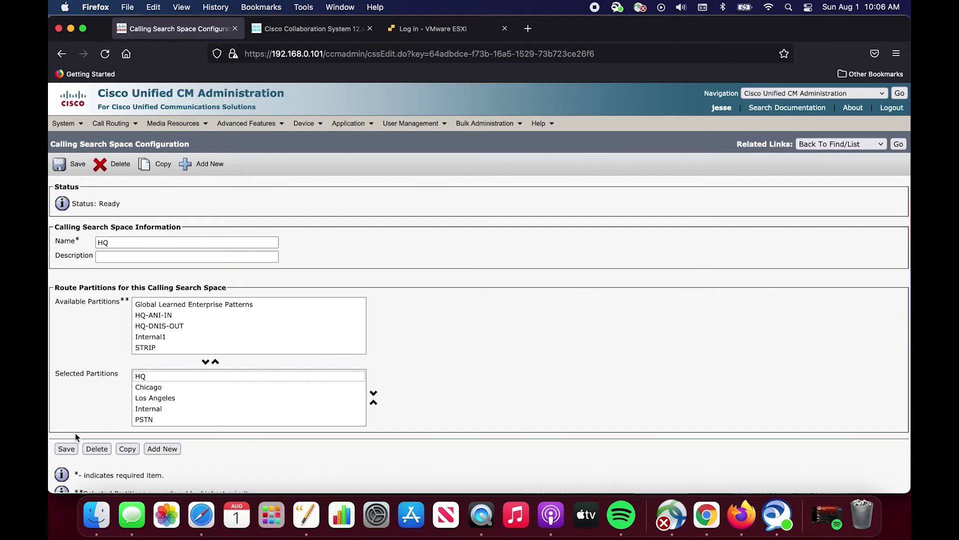
{"action": "left_click", "coordinate": [67, 449]}
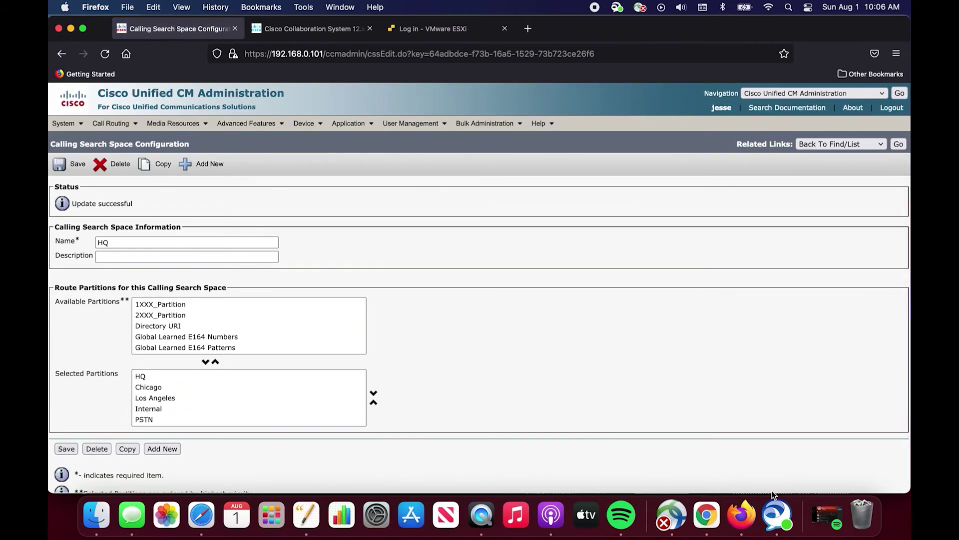
Dial 94443 in Jabber, let the call connect as 4443, then end it.
{"action": "left_click", "coordinate": [777, 512]}
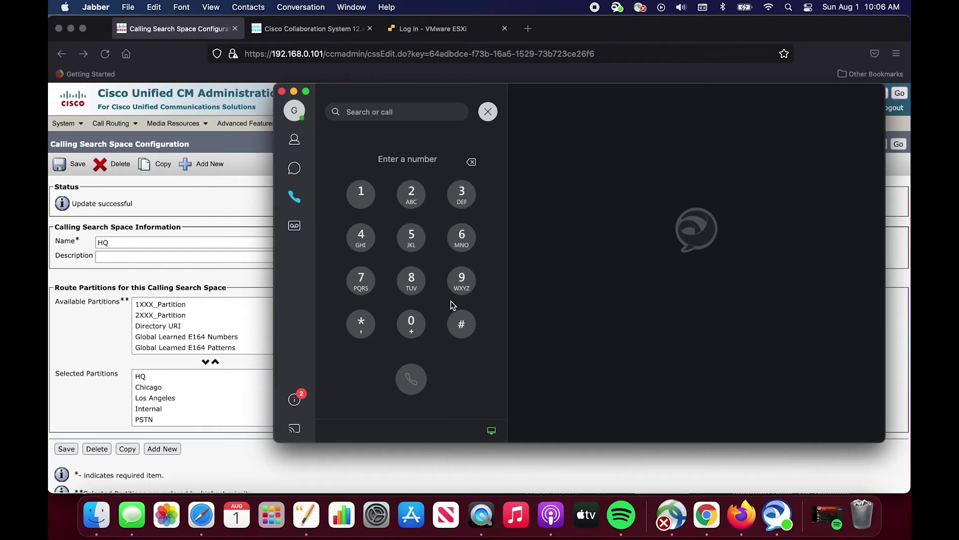
{"action": "left_click", "coordinate": [468, 287]}
{"action": "left_click", "coordinate": [370, 246]}
{"action": "left_click", "coordinate": [370, 245]}
{"action": "left_click", "coordinate": [368, 243]}
{"action": "left_click", "coordinate": [456, 197]}
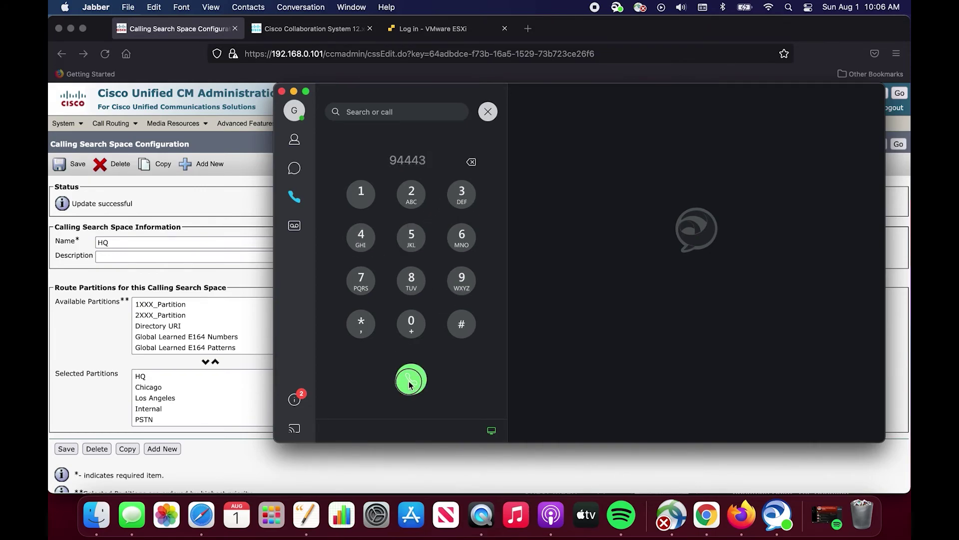
{"action": "left_click", "coordinate": [410, 380]}
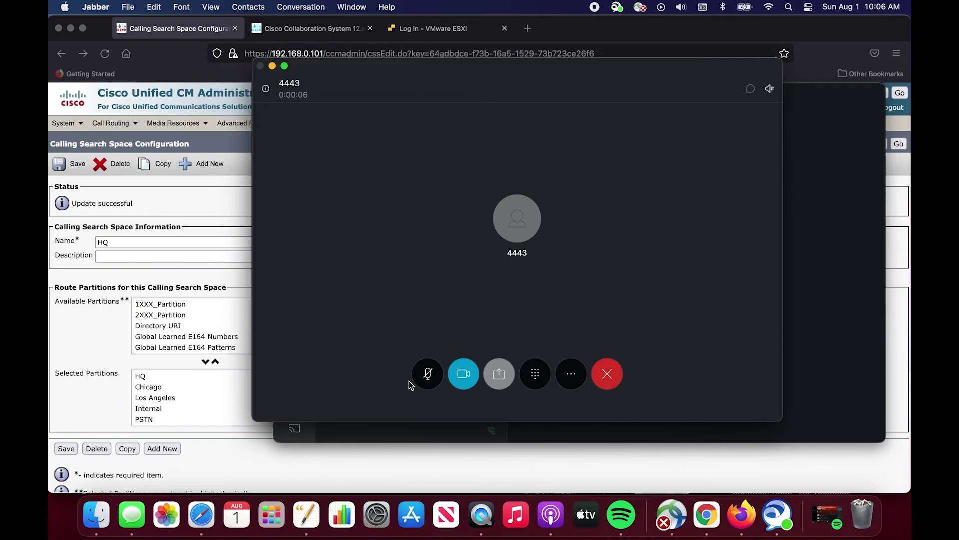
{"action": "left_click", "coordinate": [607, 381]}
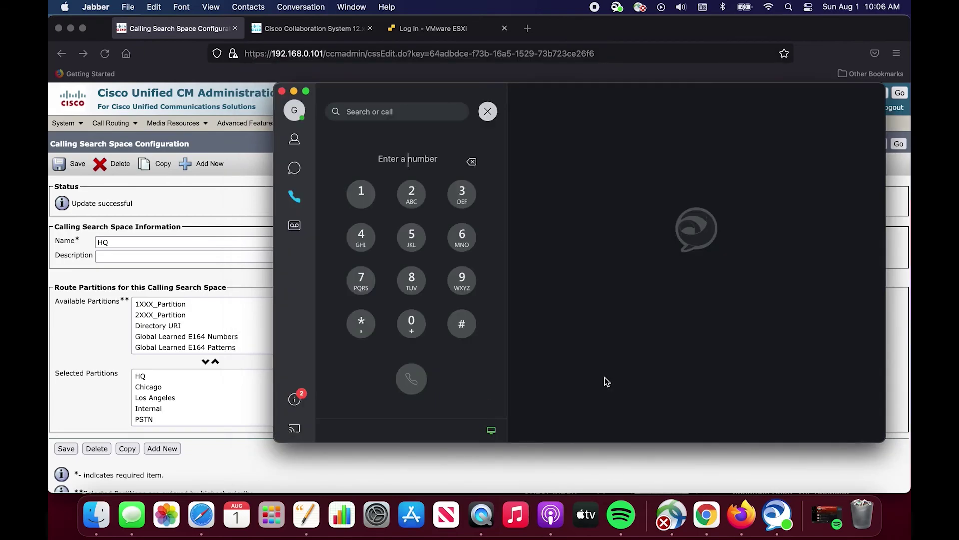